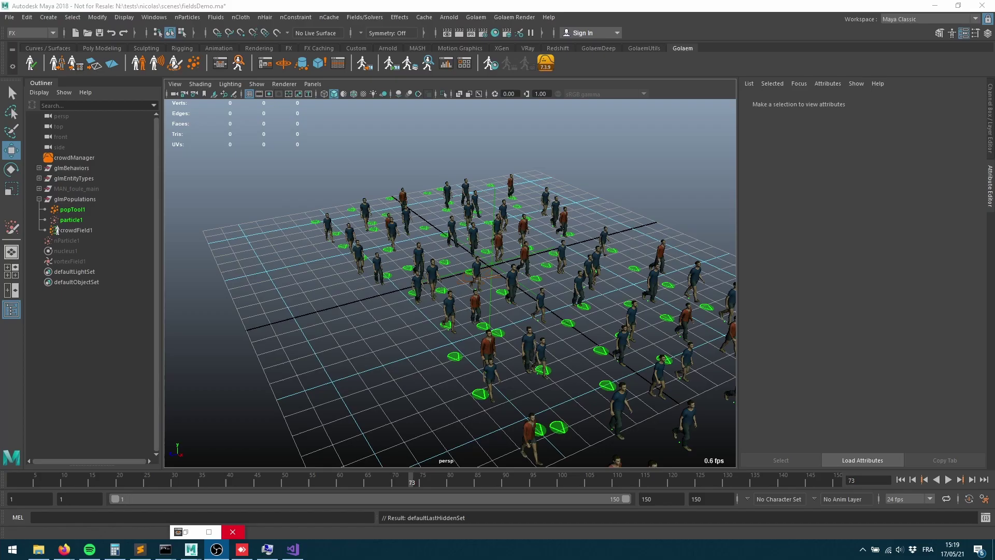
Rewind and play the walking crowd simulation, stopping at frame 32.
alt+drag(445, 232, 451, 233)
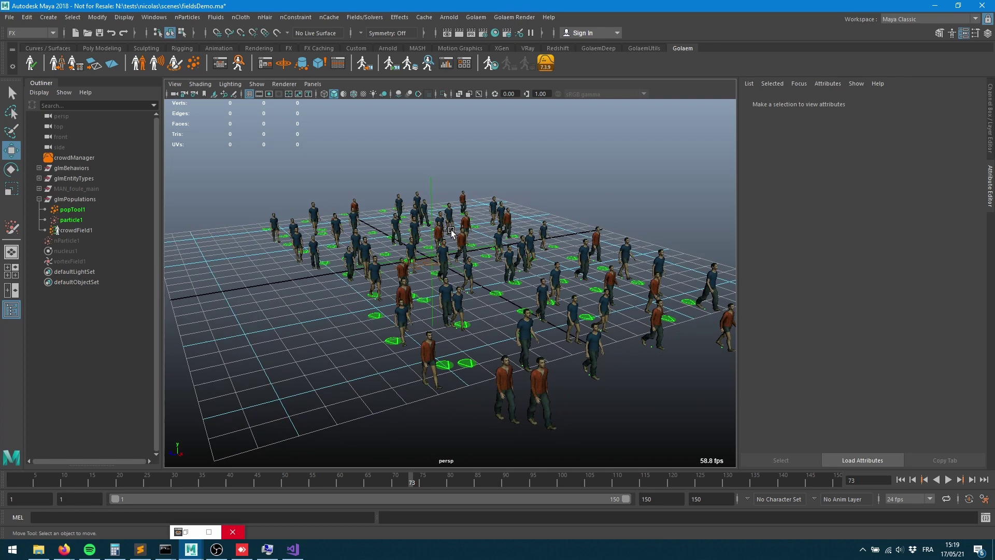
click(900, 479)
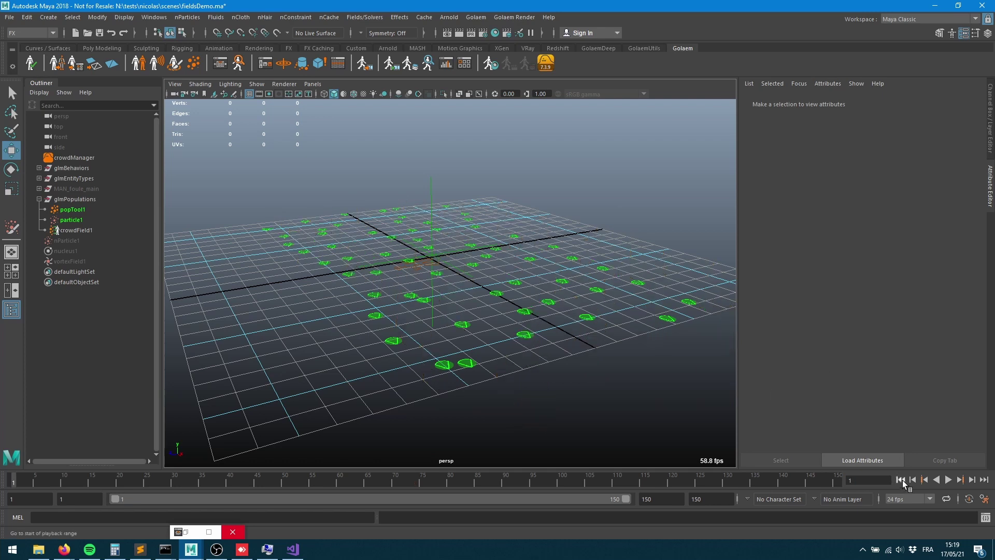
click(947, 480)
key(Escape)
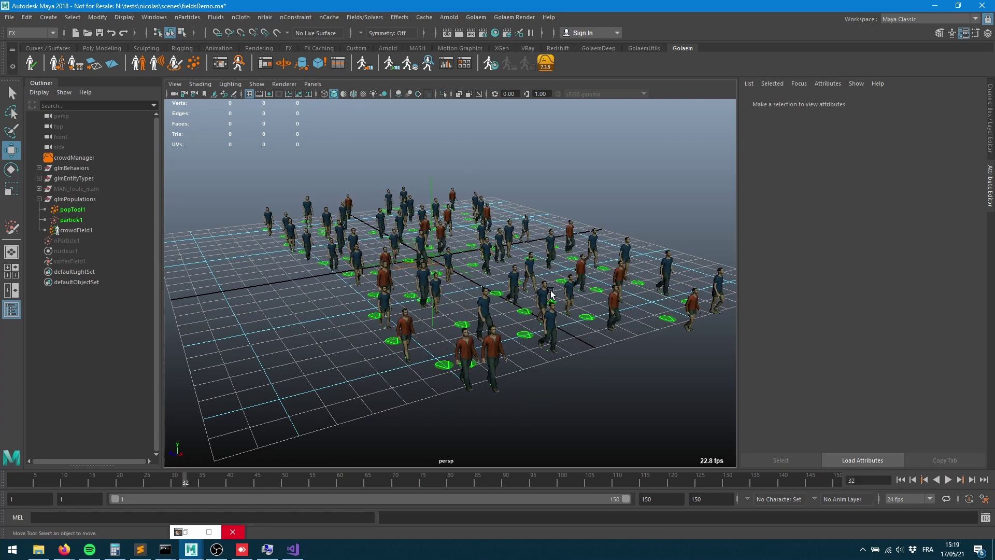
Select entityType1 under glmEntityTypes and briefly view its one-motion behavior graph.
click(39, 179)
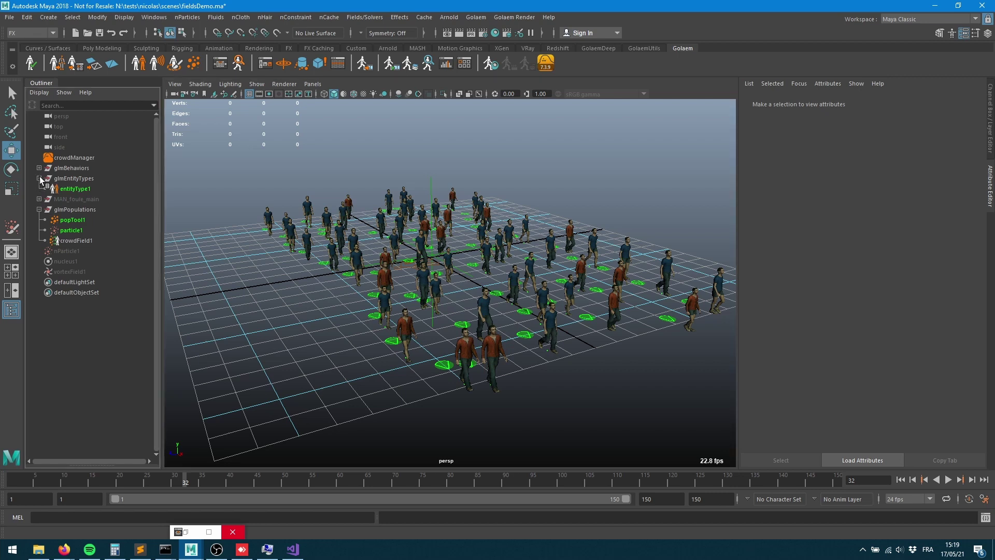
click(60, 189)
click(219, 62)
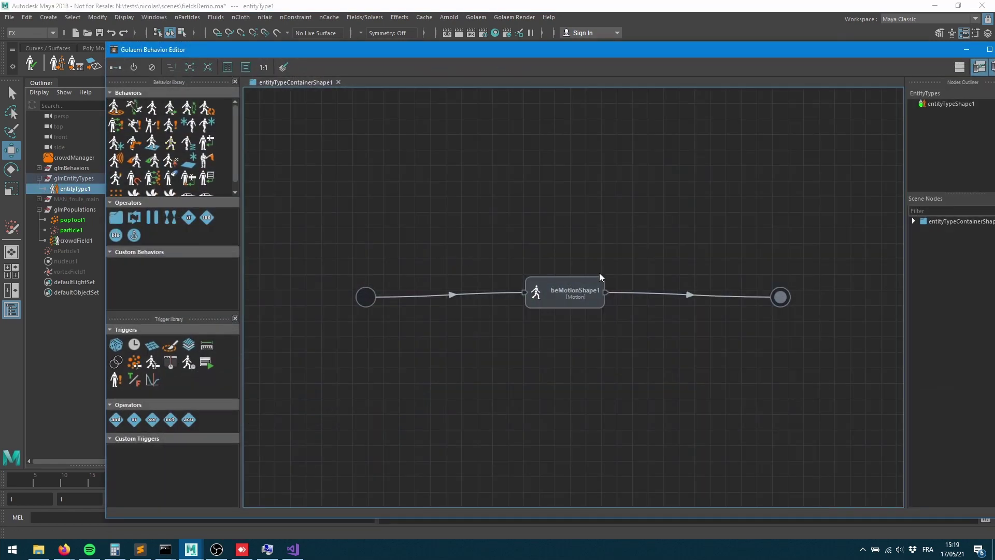
click(966, 49)
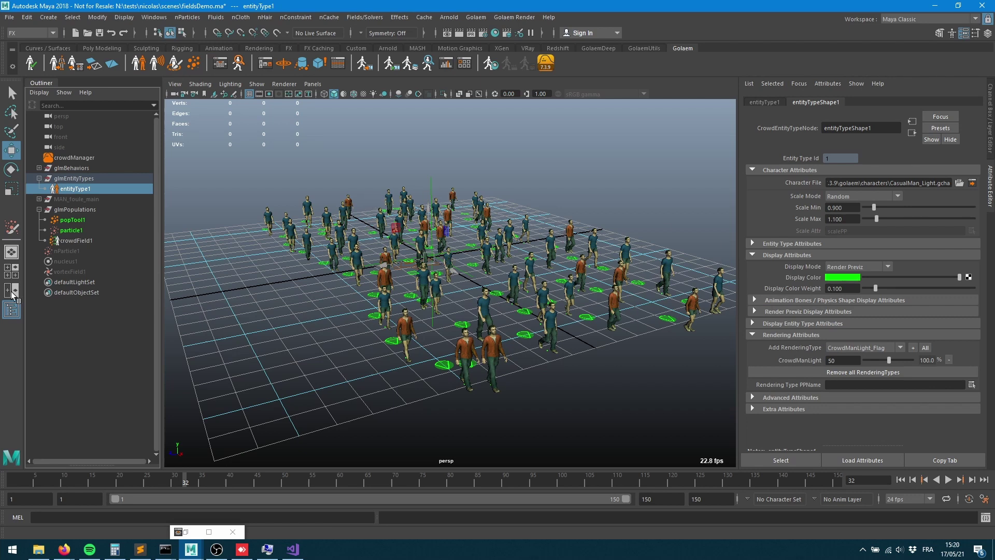
Unhide nParticle1 through vortexField1 so they appear beside the crowd.
click(67, 251)
shift+click(68, 271)
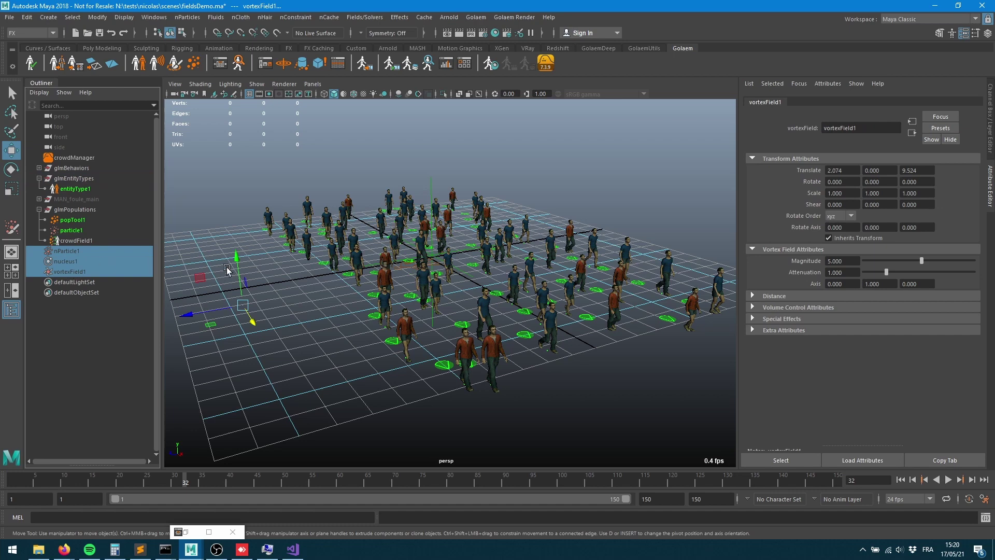
key(shift+h)
alt+drag(311, 288, 404, 311)
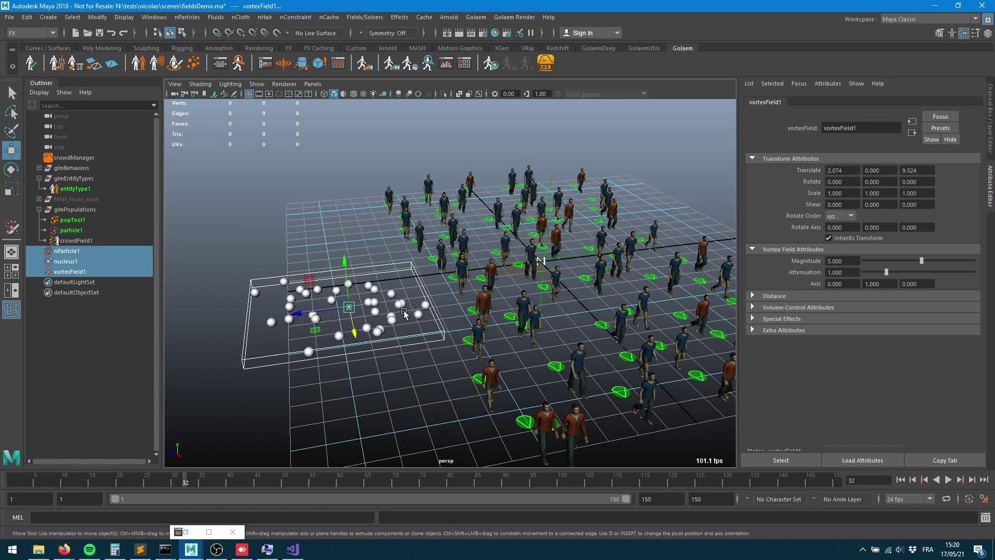
Select vortexField1 and replay the simulation from the start to frame 63.
click(65, 252)
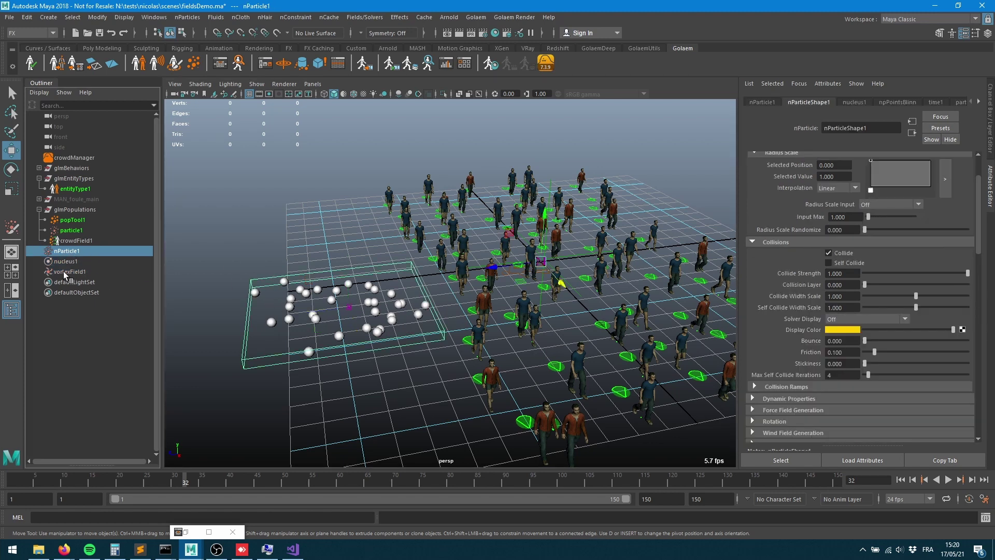
click(63, 272)
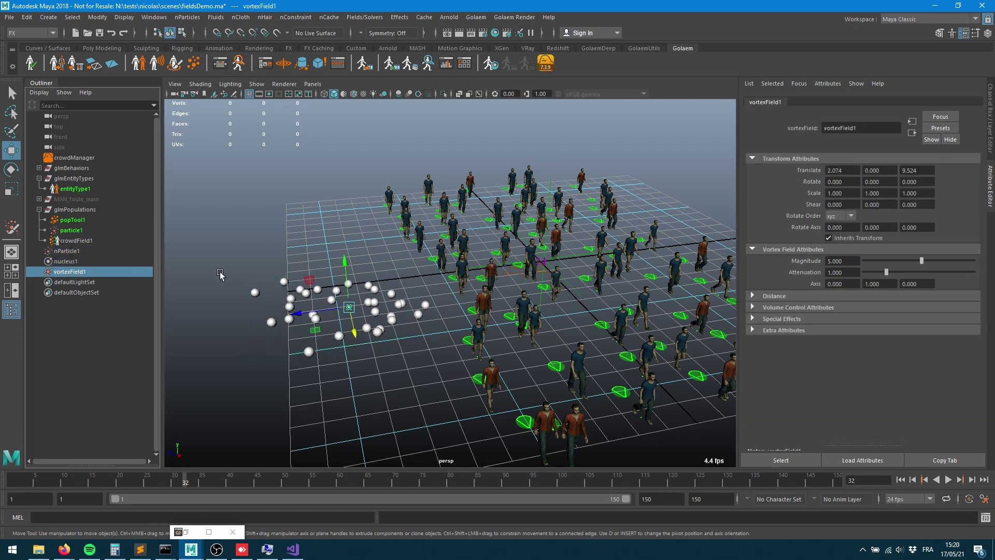
click(900, 480)
click(948, 480)
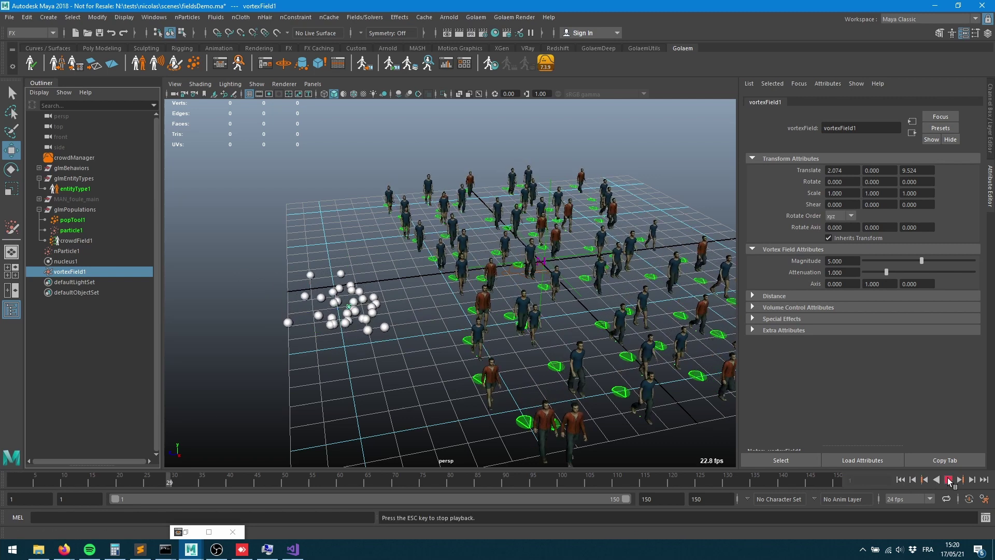
click(947, 479)
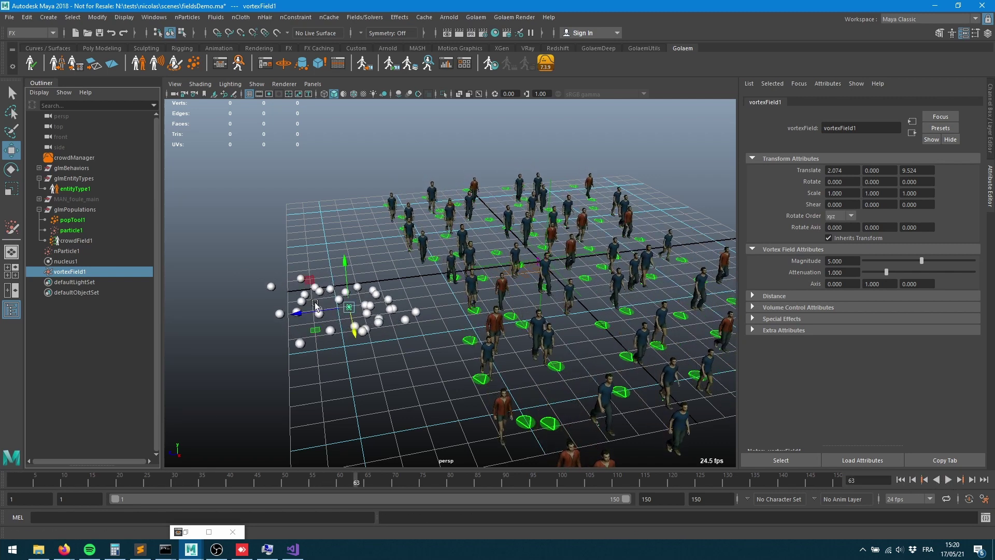
Check vortexField1's Magnitude of 5 and its Distance settings, then bring up the Behavior Editor.
drag(850, 261, 785, 265)
click(788, 295)
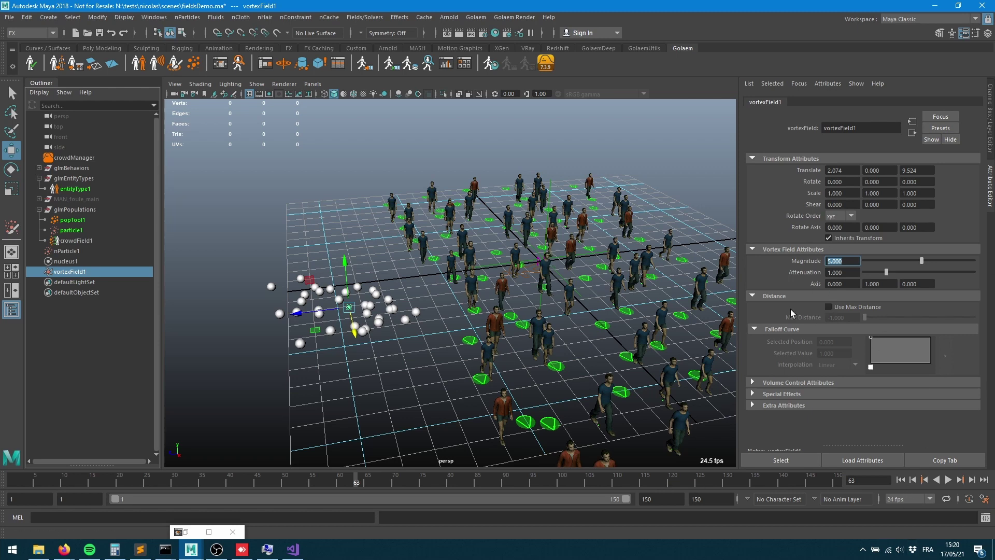
click(239, 64)
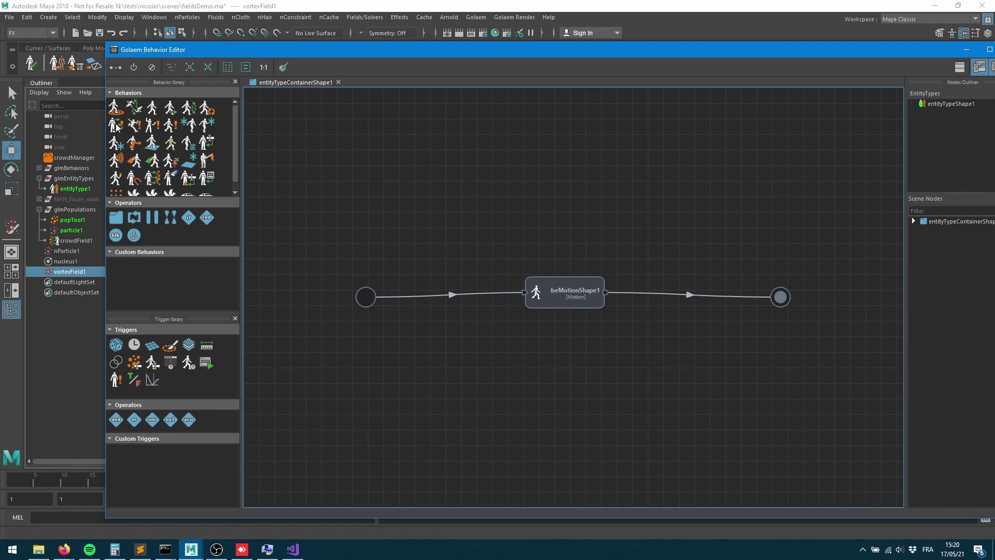
Add a bePhysicalize behavior running in parallel with the motion node.
drag(116, 127, 571, 325)
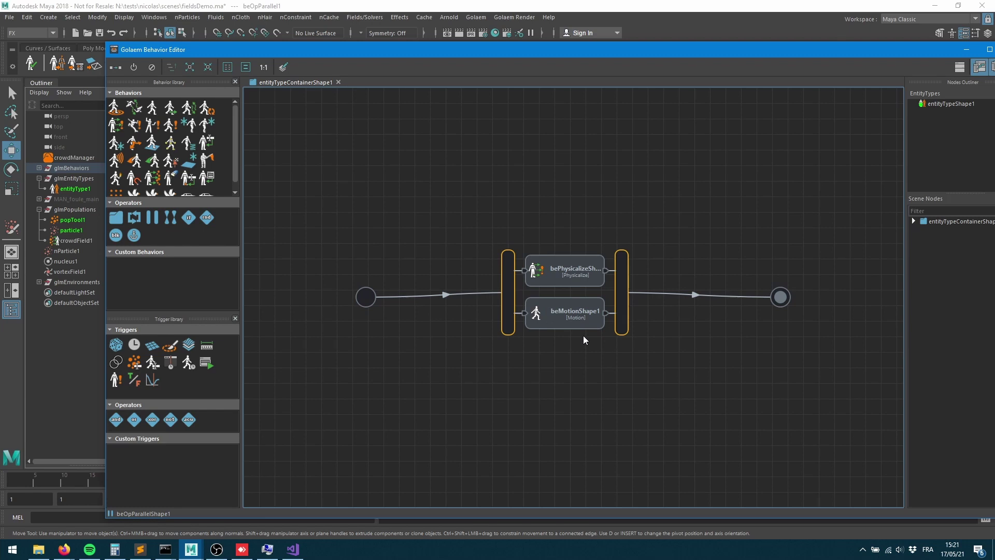
drag(559, 275, 678, 296)
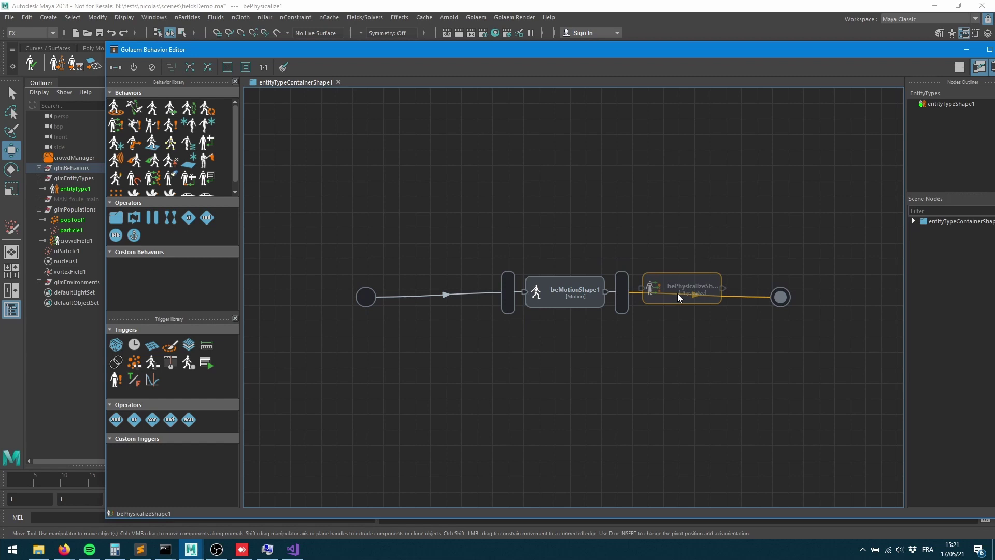
drag(677, 293, 465, 327)
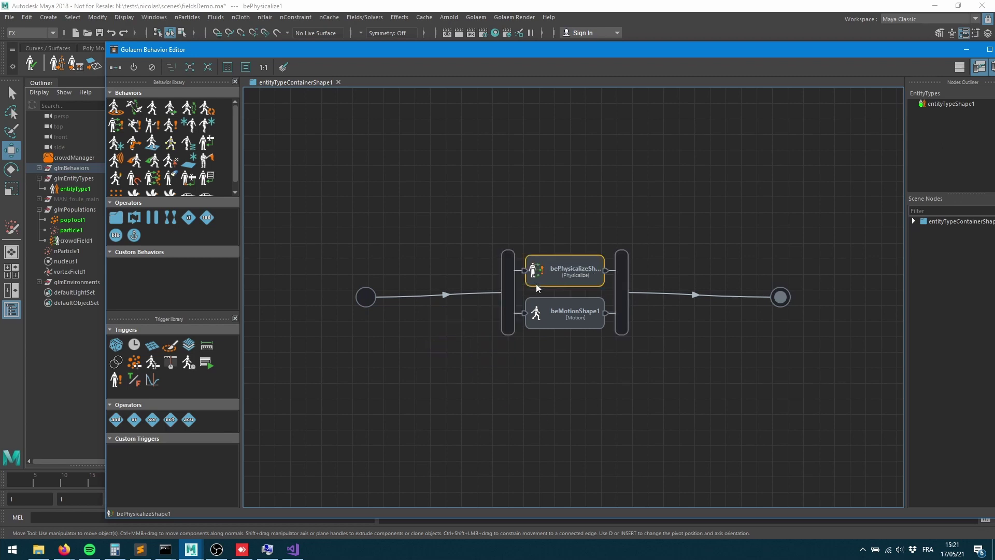
Give bePhysicalize's stop trigger a Frame trigger set as the root condition.
double_click(605, 271)
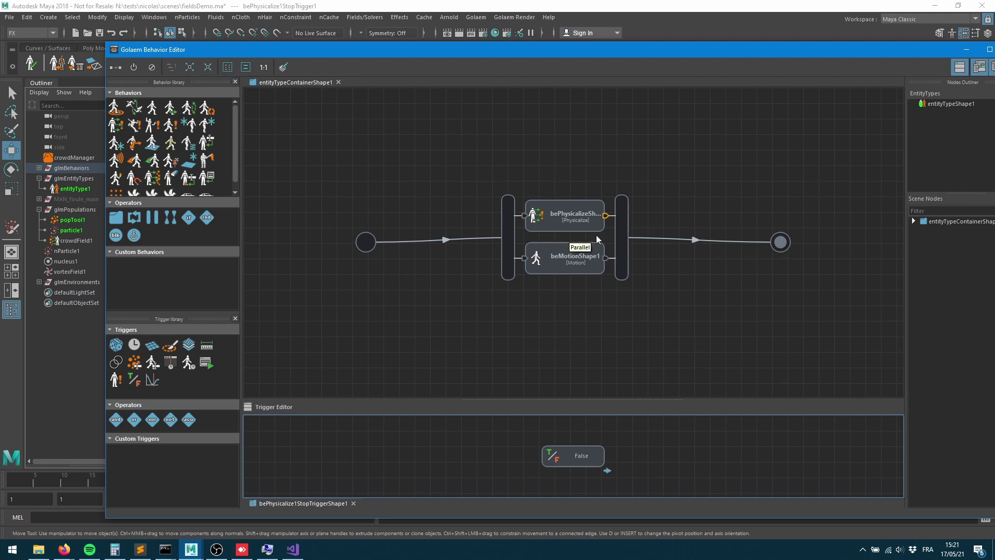
drag(519, 399, 537, 343)
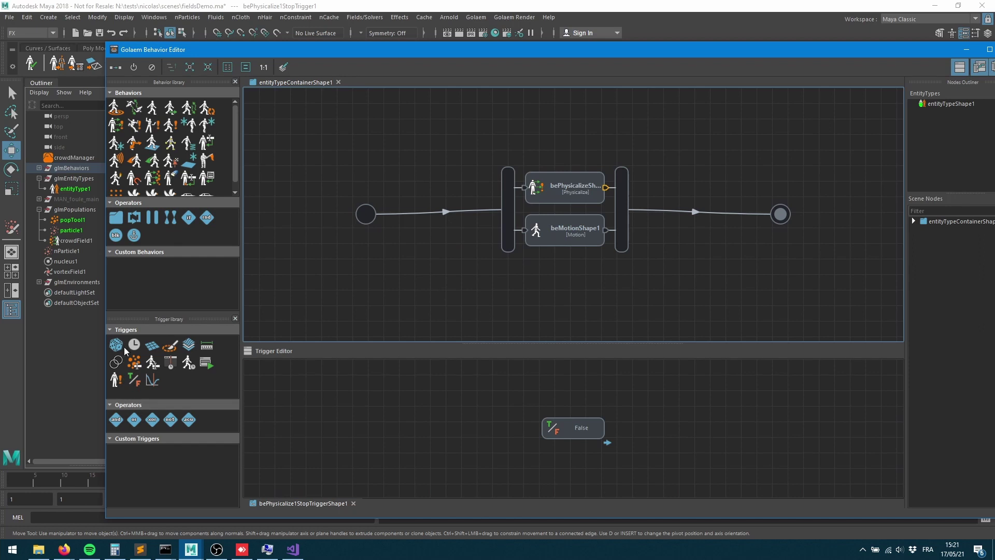
drag(131, 349, 453, 412)
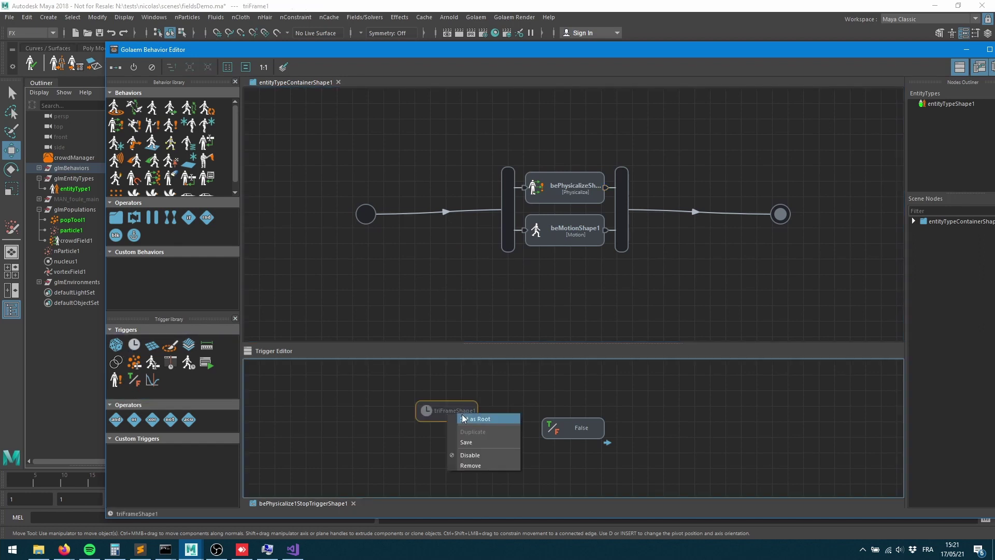
click(476, 418)
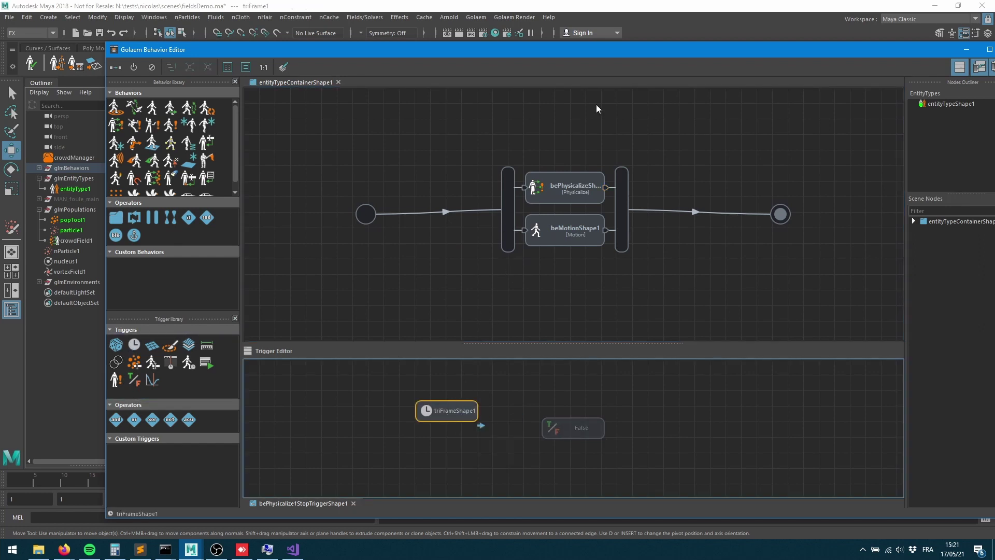
click(606, 188)
right_click(443, 414)
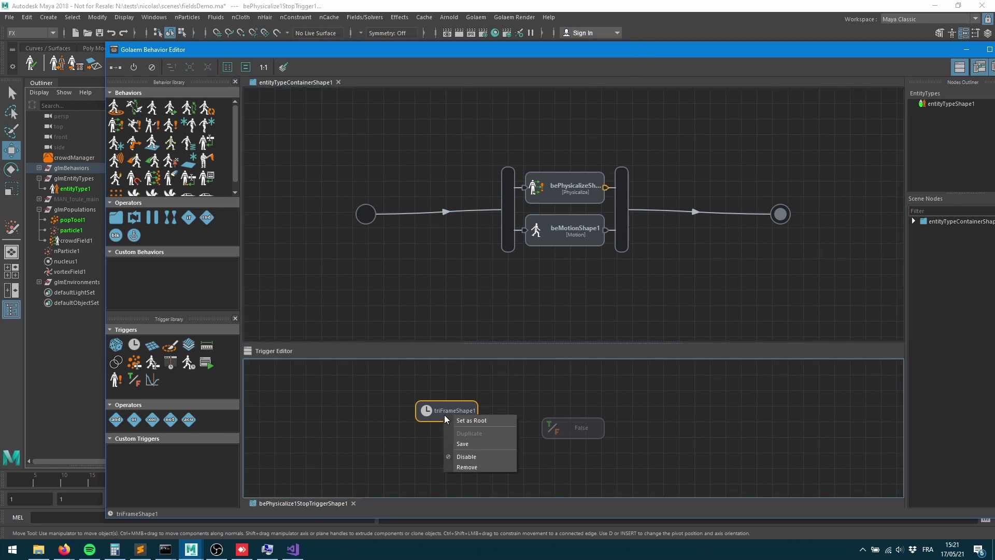
click(529, 388)
Set the frame trigger's value to 50 and minimize the Behavior Editor.
double_click(790, 53)
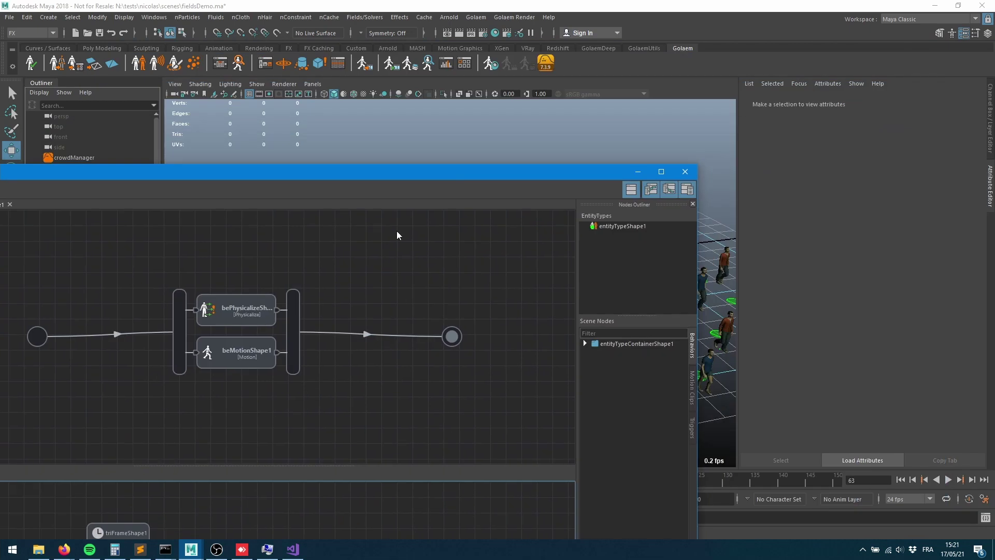
click(144, 529)
click(847, 195)
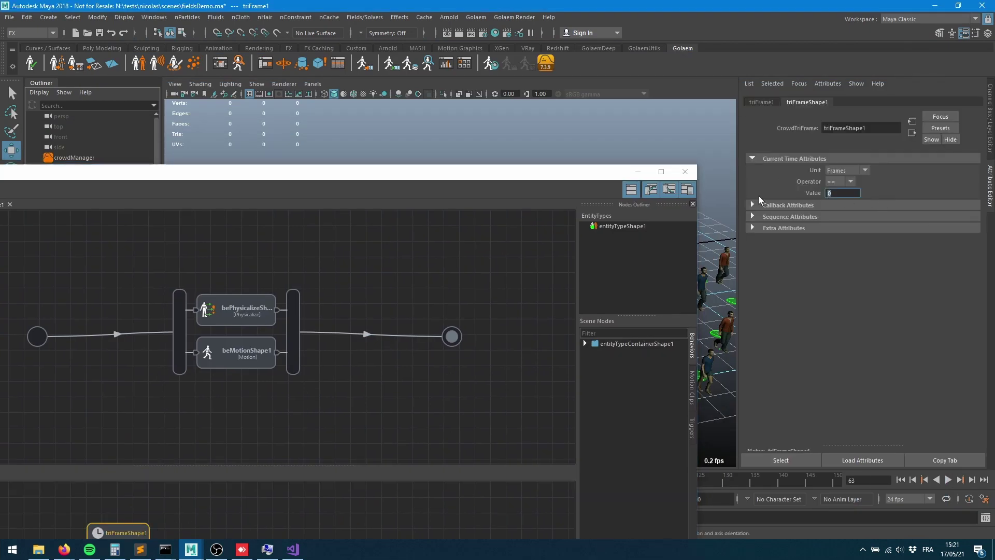
text(50)
key(Tab)
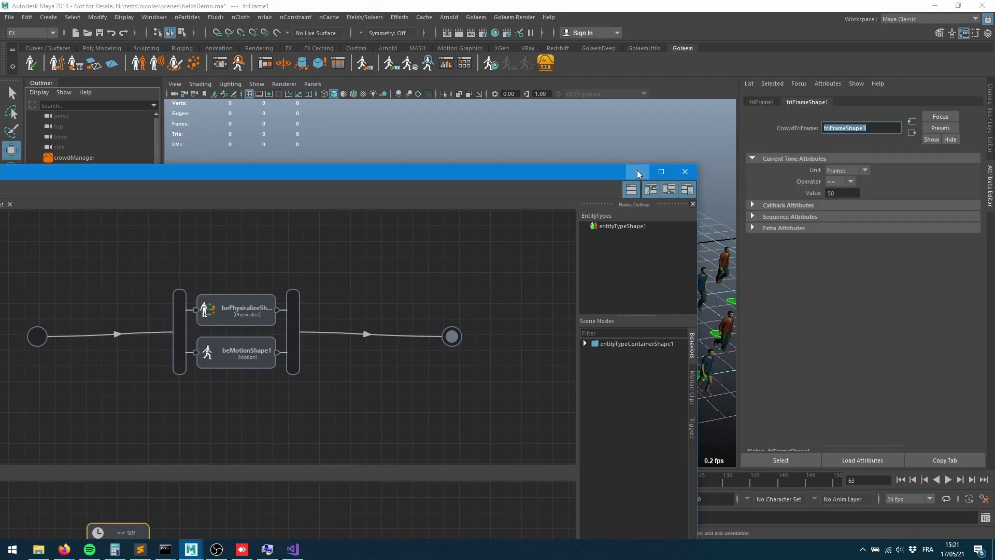
click(638, 171)
Extend the end time to 500, play to frame 79, and select physics1.
click(900, 479)
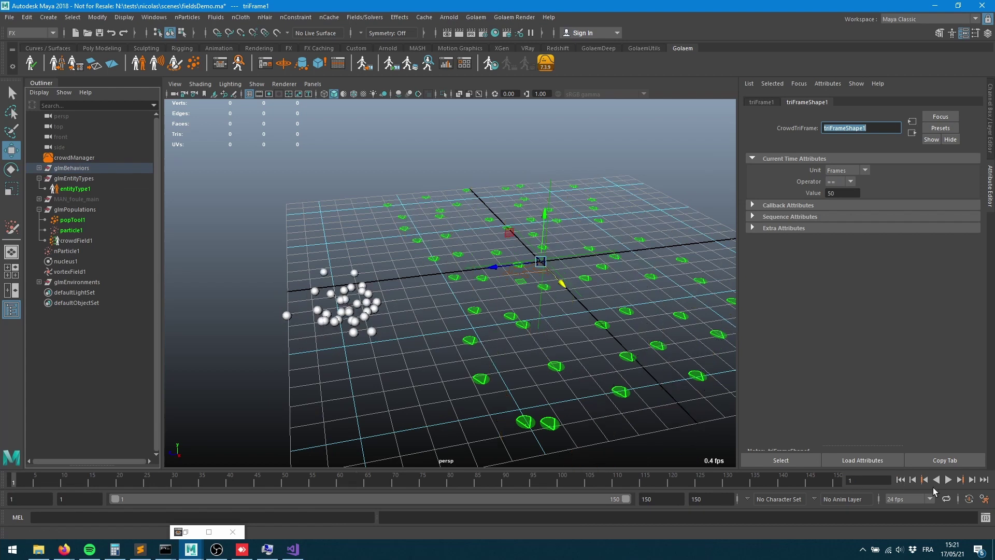
click(662, 498)
text(500)
key(Return)
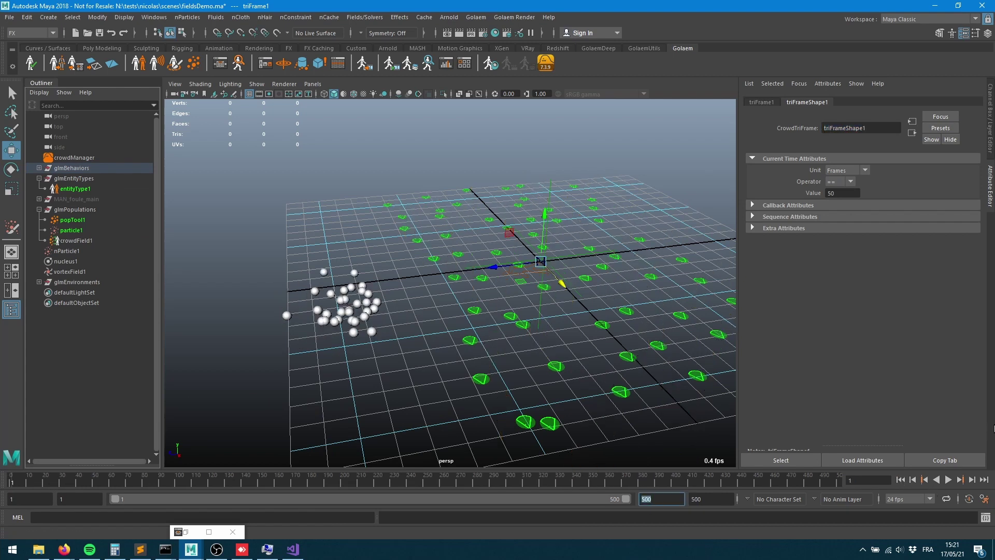
click(948, 479)
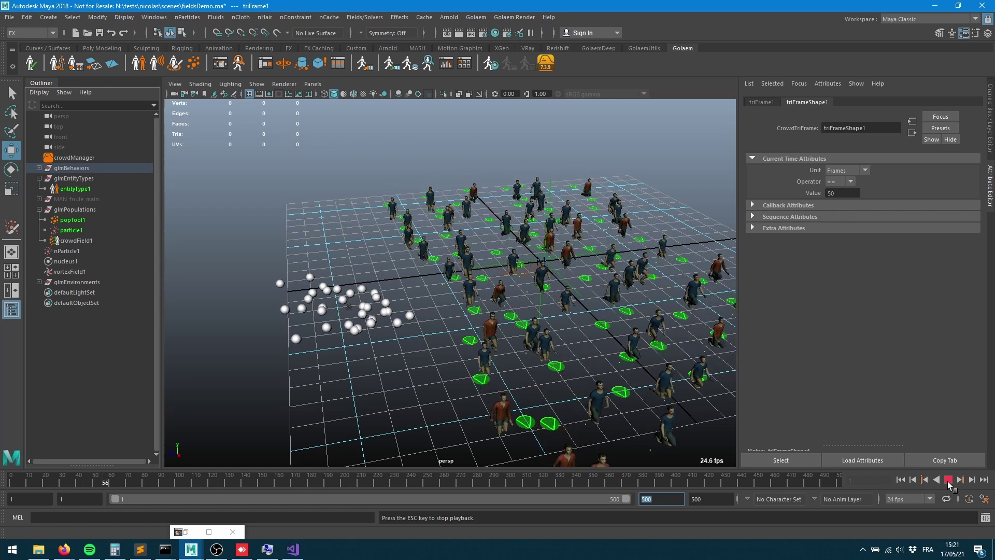
click(947, 479)
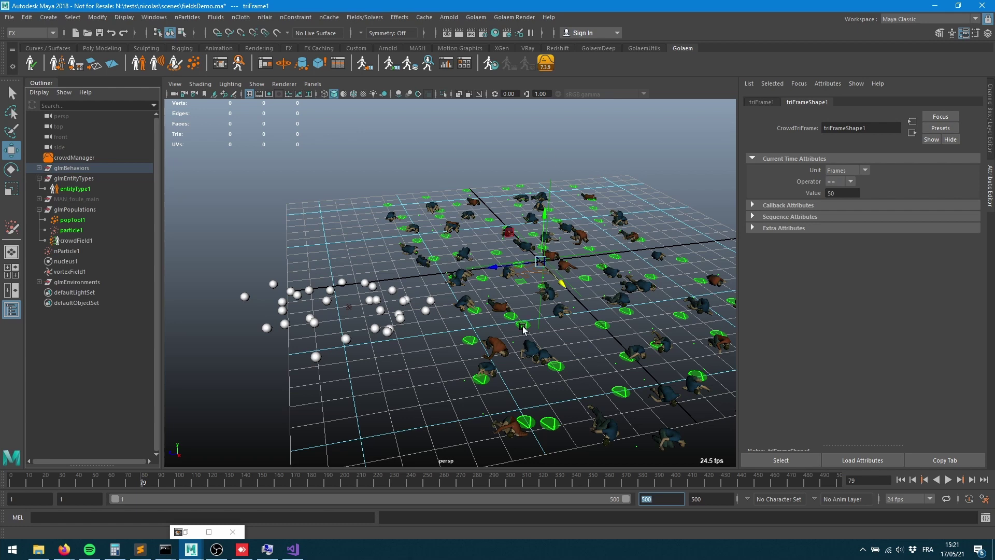
click(38, 281)
click(71, 292)
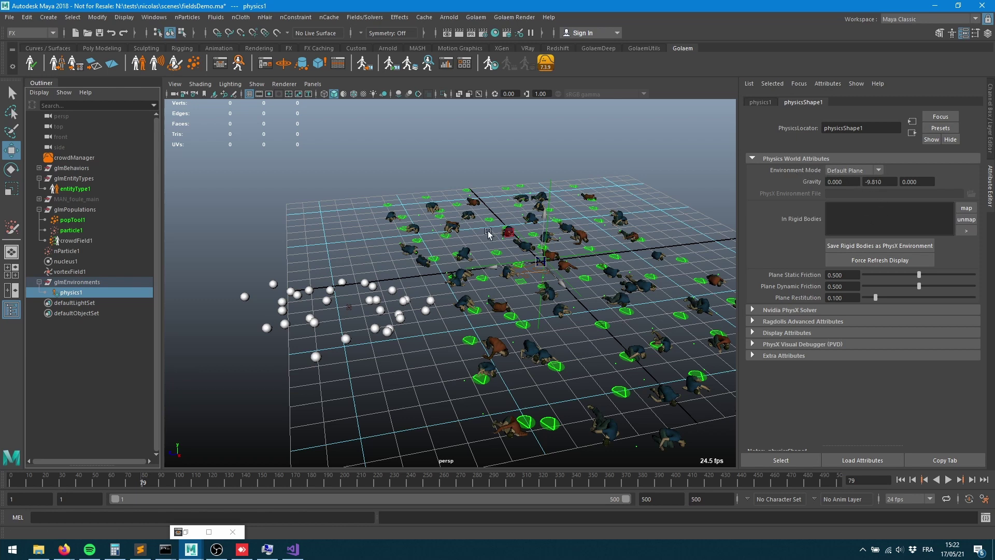
Try physics1's Environment Mode set to None and play the simulation.
click(859, 169)
click(847, 204)
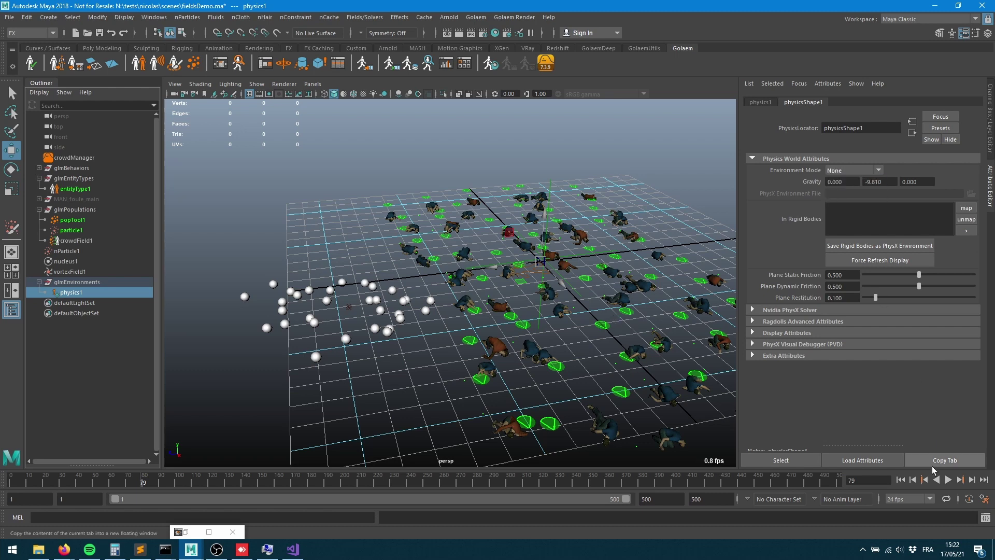
click(949, 481)
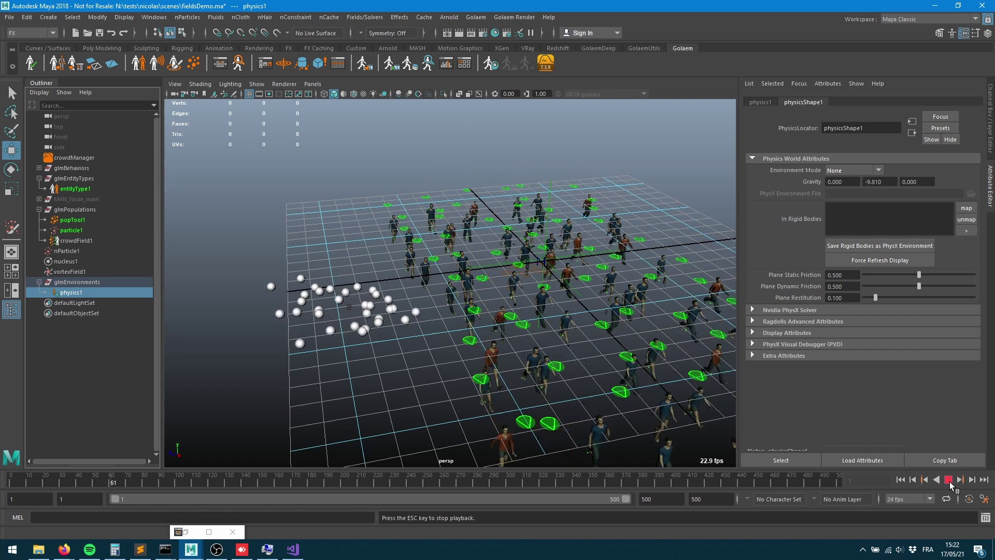
click(949, 479)
Switch Environment Mode to Default Plane and replay from frame 1 to frame 69.
click(852, 171)
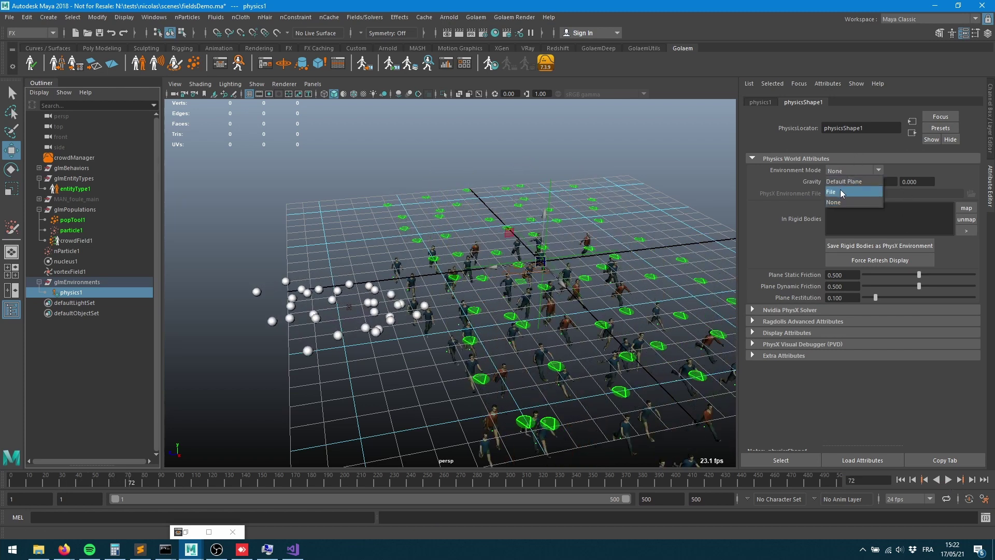
click(844, 181)
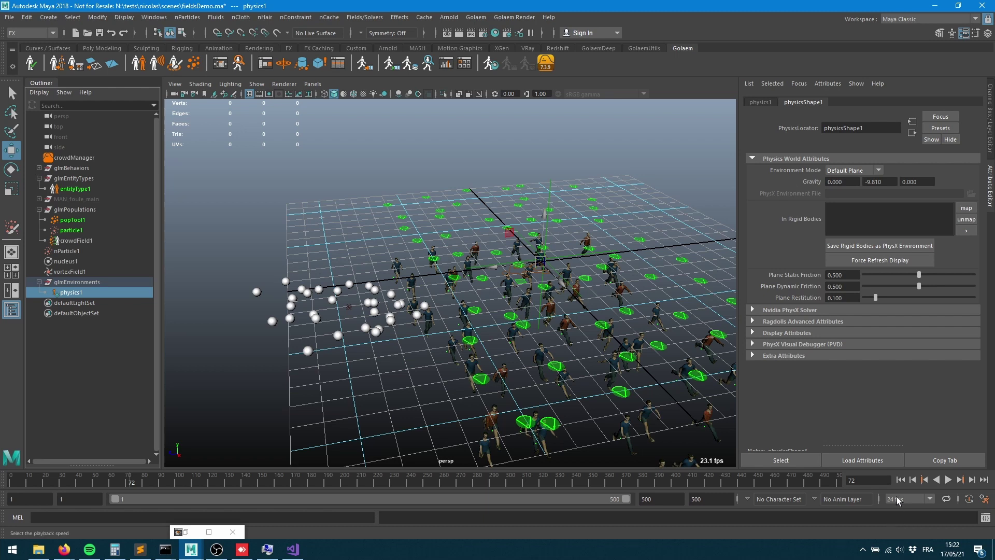
click(900, 480)
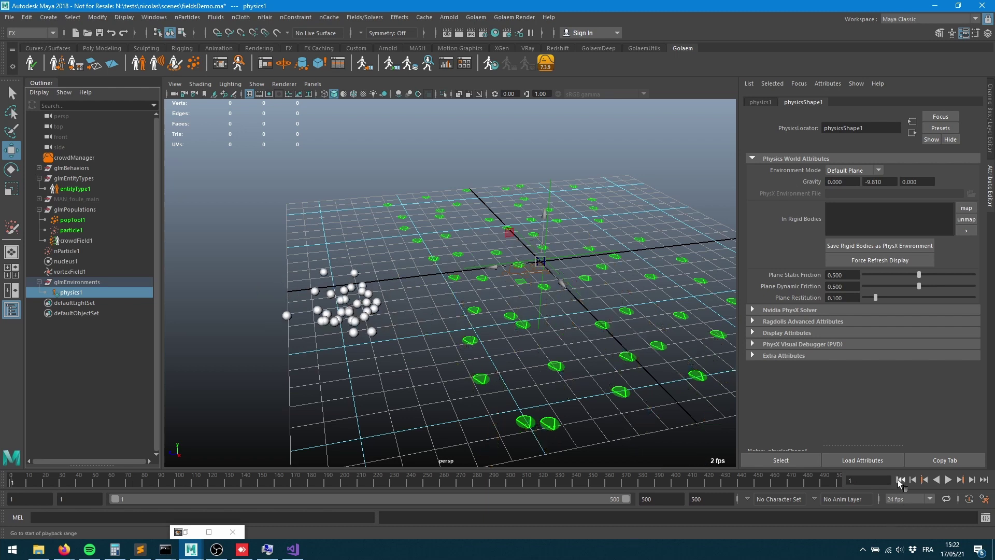
click(948, 479)
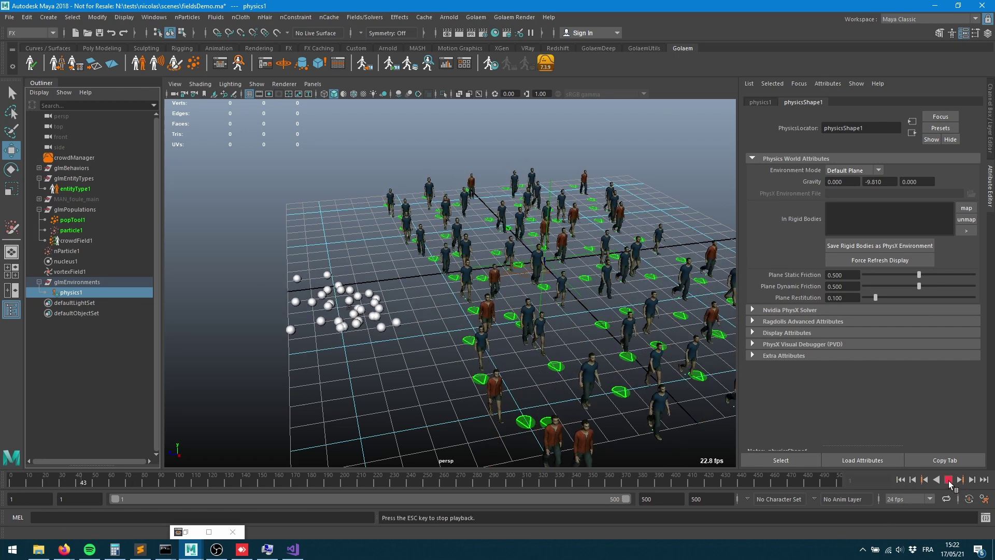
click(949, 480)
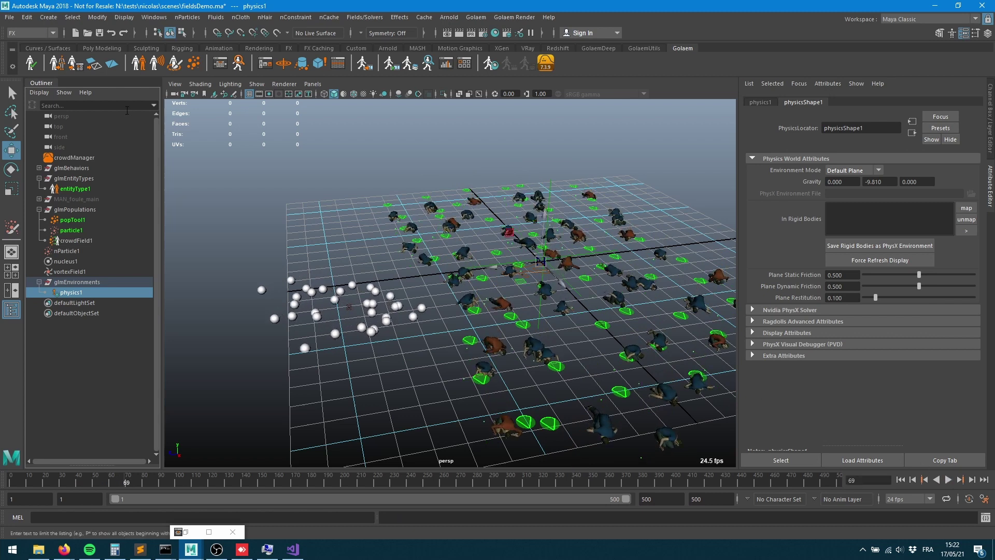
Add a Force behaviour after bePhysicalizeShape1 and select beForceShape1 to show its attributes.
click(220, 62)
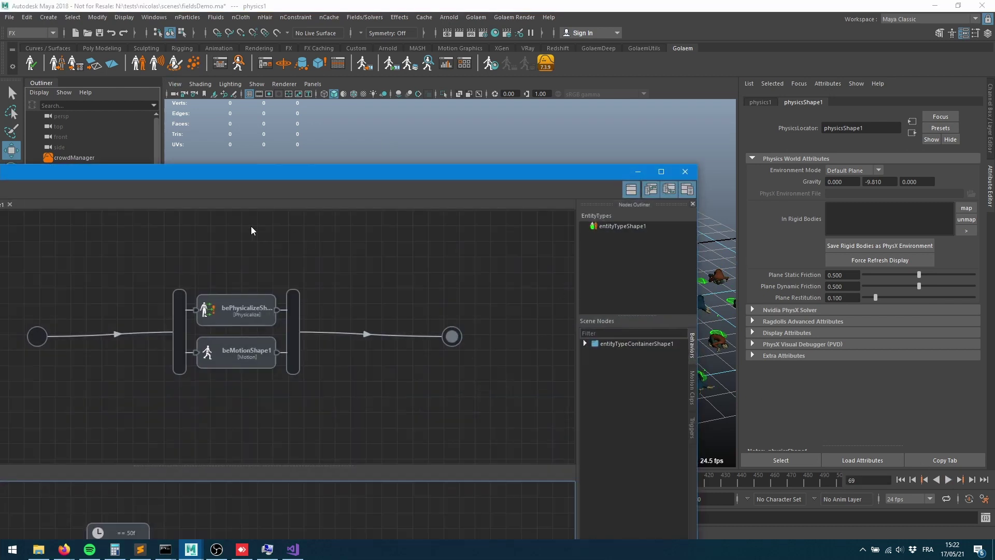
drag(242, 174, 545, 124)
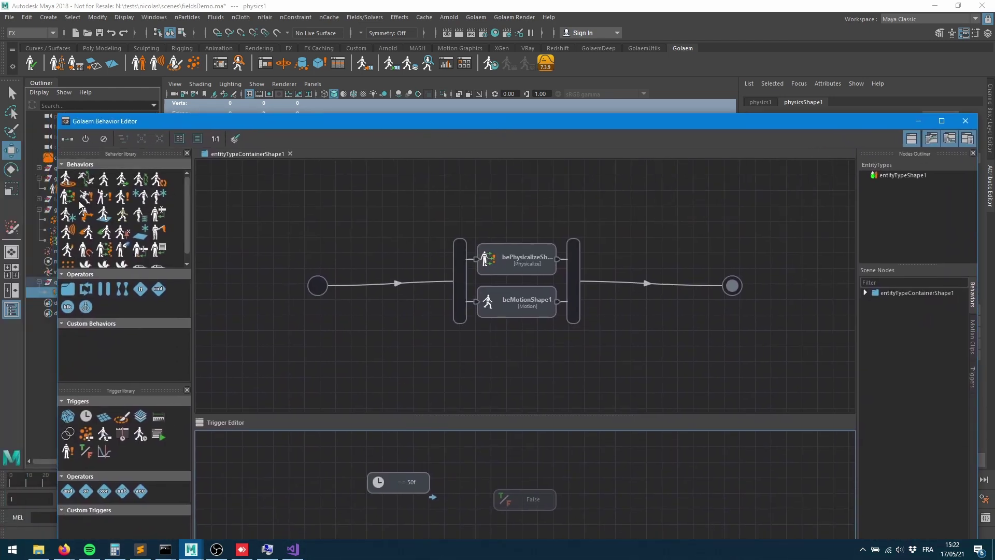
drag(83, 203, 562, 259)
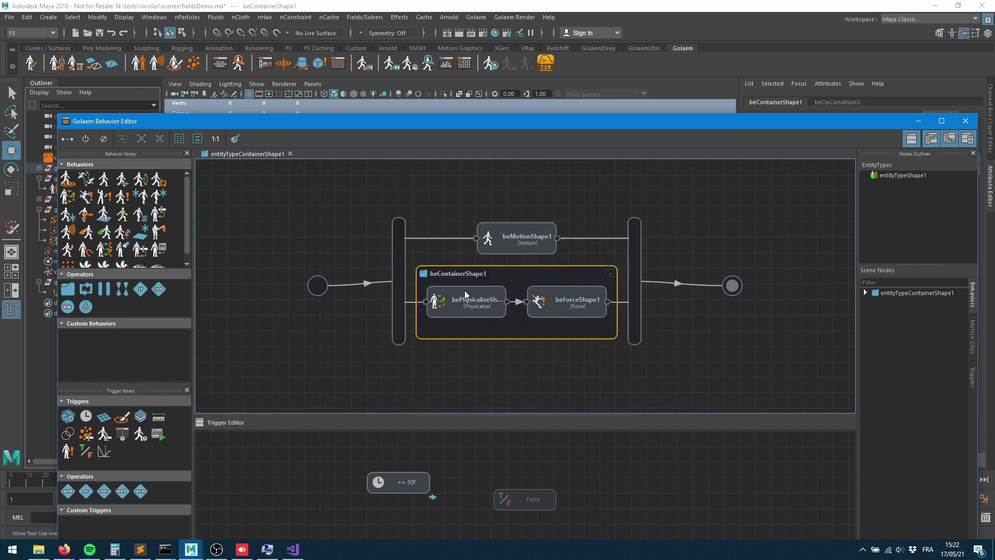
click(549, 309)
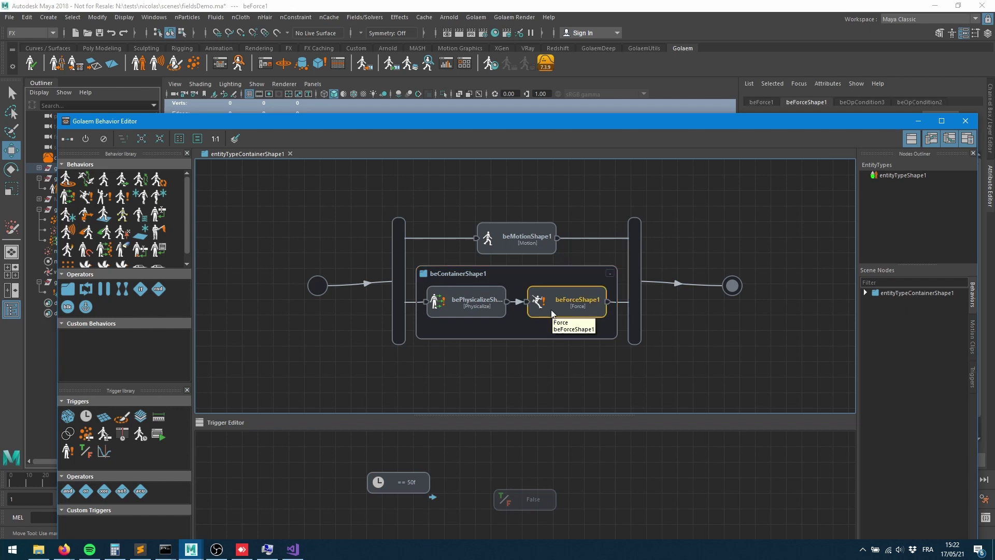
drag(684, 121, 664, 412)
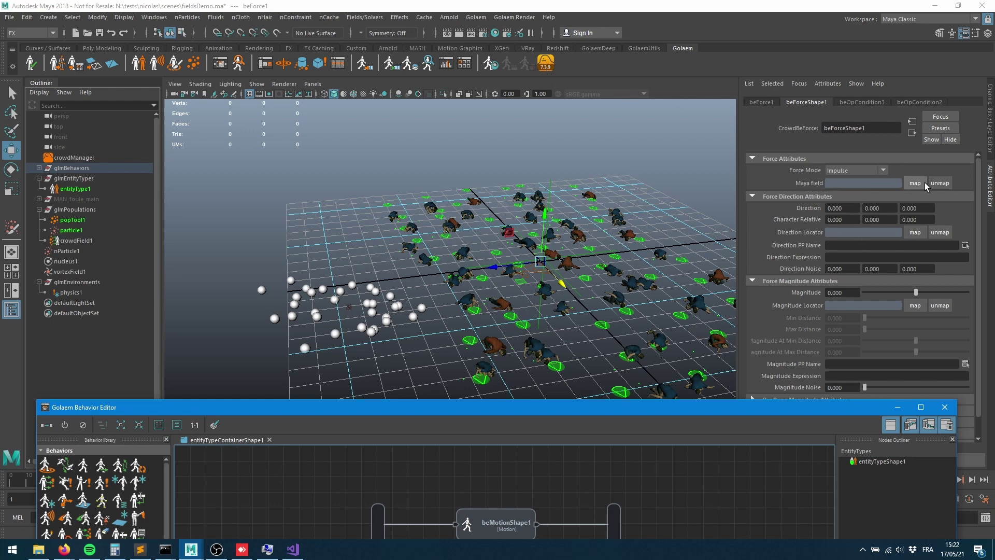
Map vortexField1 as beForceShape1's Maya field.
click(60, 271)
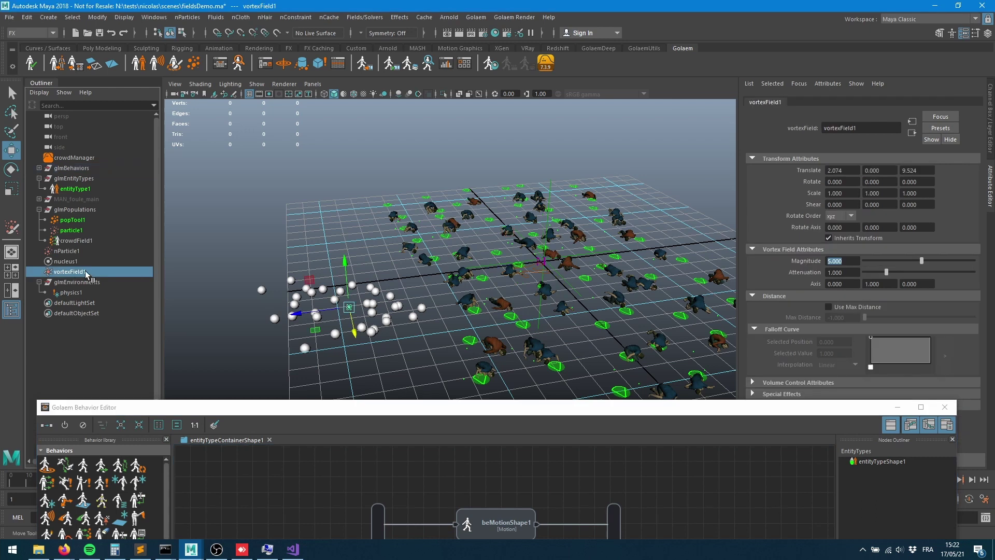
drag(511, 405, 445, 267)
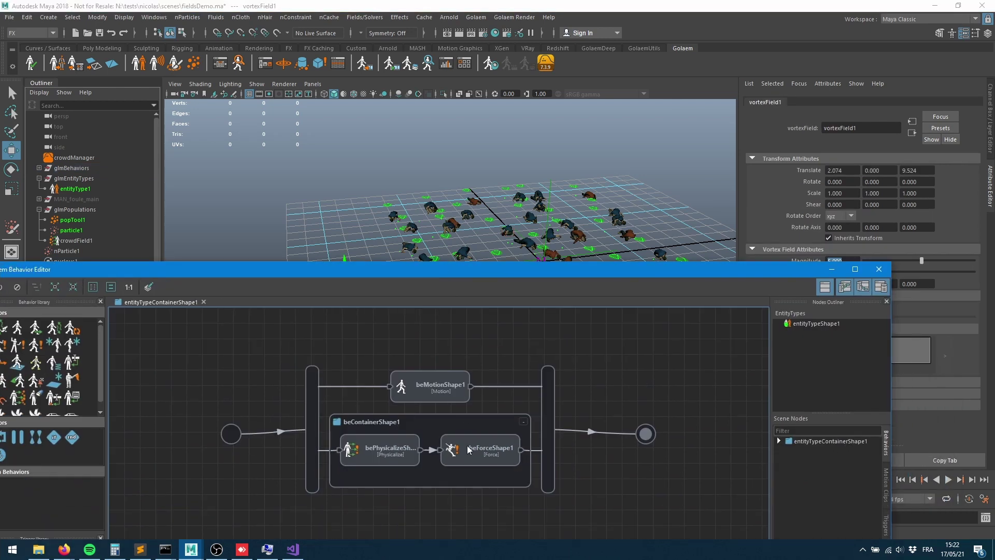
click(473, 456)
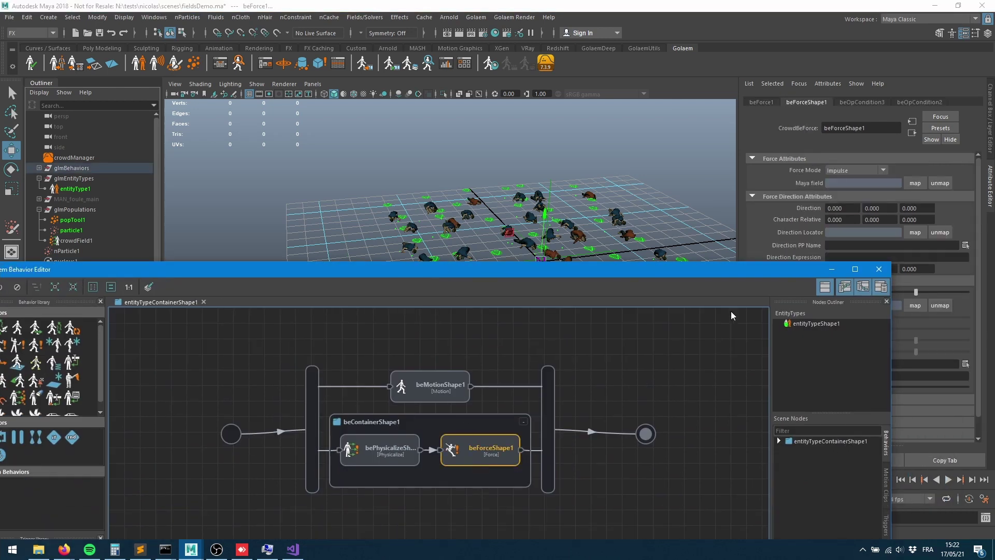
click(913, 183)
drag(717, 280, 734, 426)
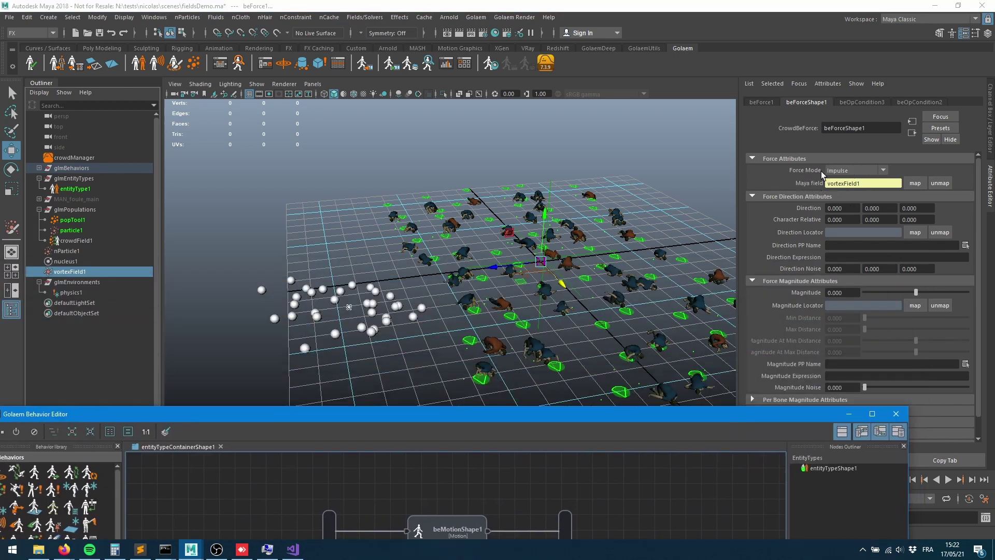
Set the Force Mode to Constant Force, minimize the editor, and play the simulation.
click(837, 171)
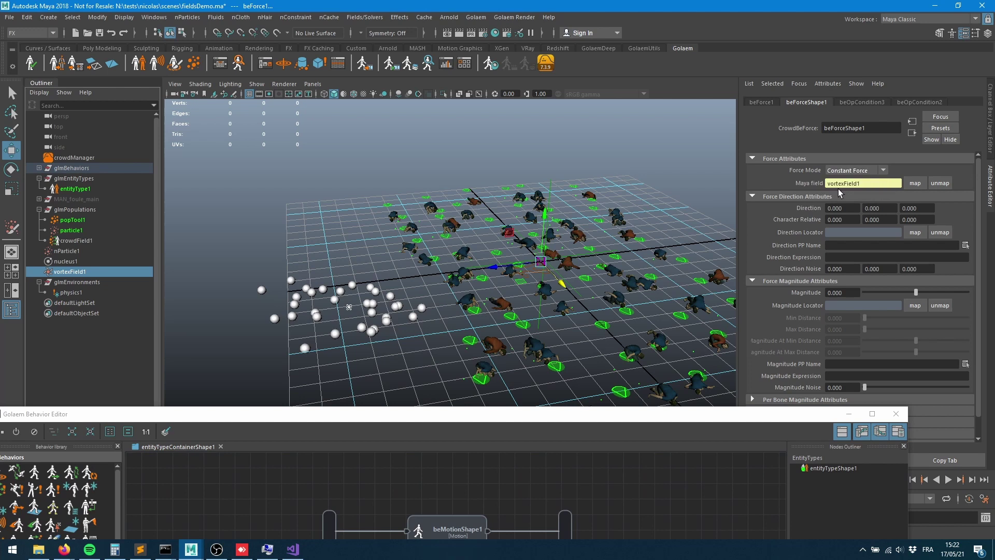
click(841, 170)
click(841, 189)
click(846, 172)
click(845, 178)
click(847, 414)
click(948, 480)
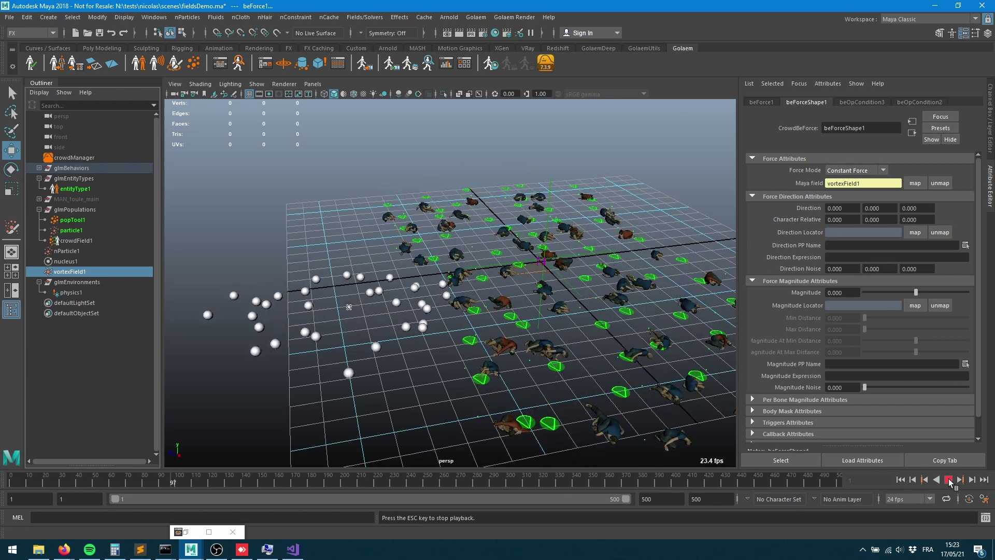
Set vortexField1's Magnitude to 100 and replay the simulation to frame 126.
click(948, 480)
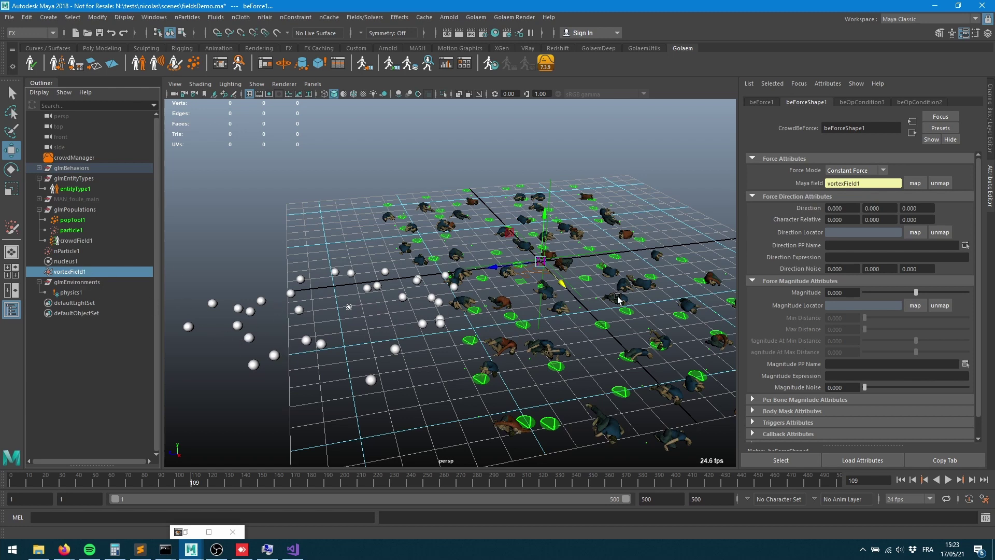
click(67, 271)
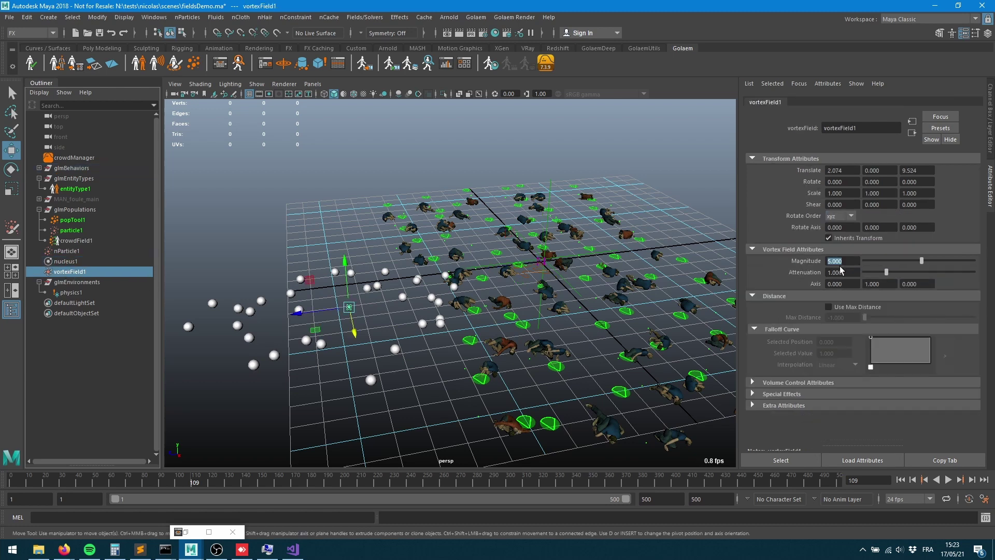
double_click(850, 261)
text(100)
key(Tab)
click(900, 479)
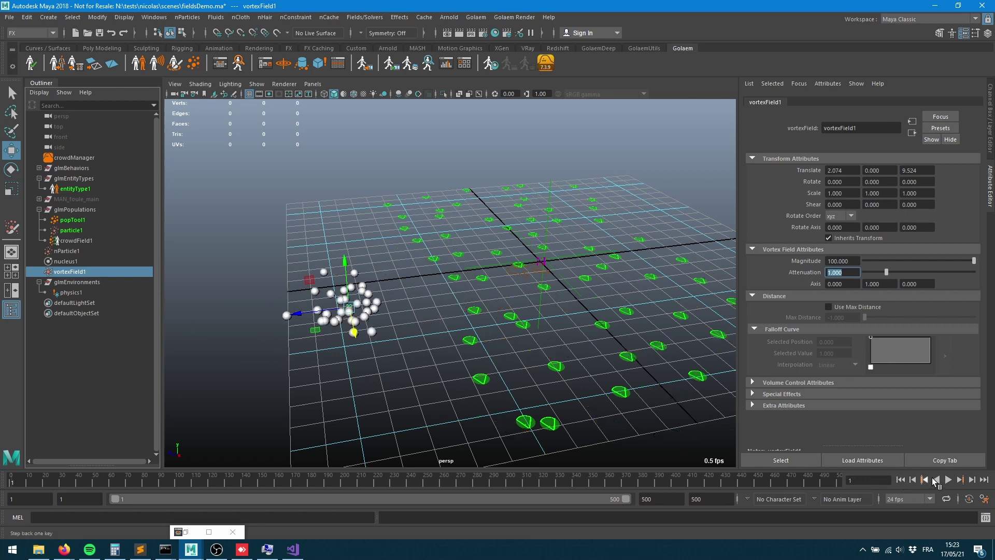
click(948, 480)
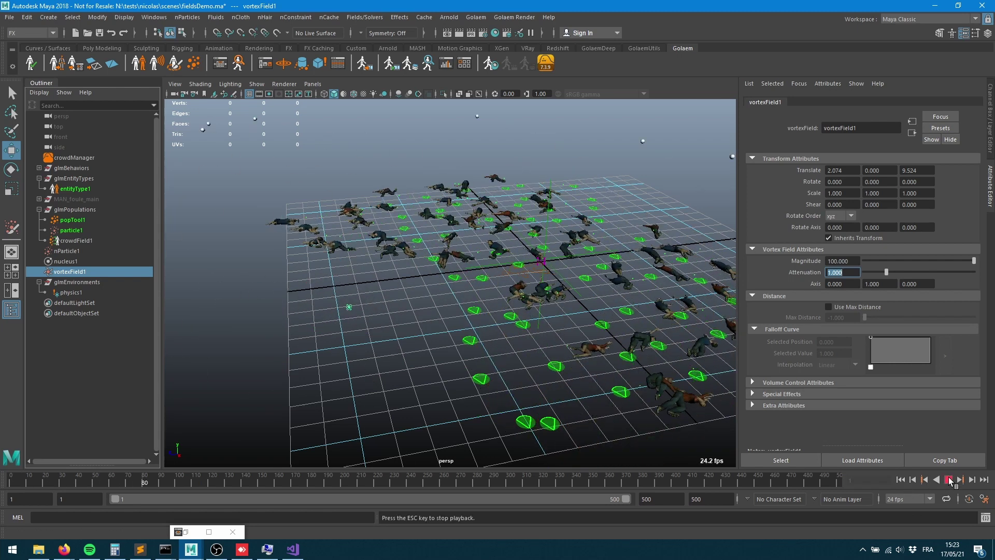
click(948, 480)
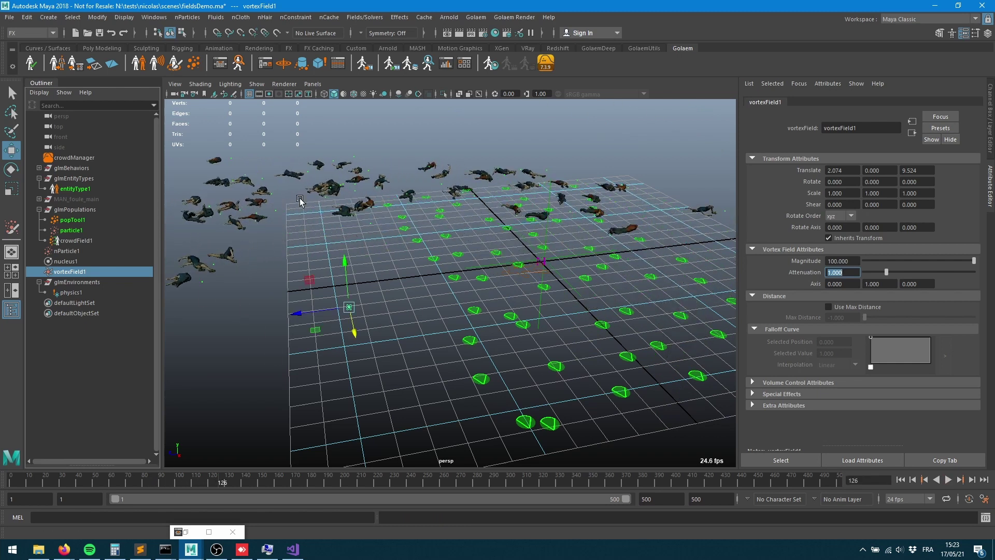
Move vortexField1 along Z toward the origin and set its Translate X to 0.
click(65, 261)
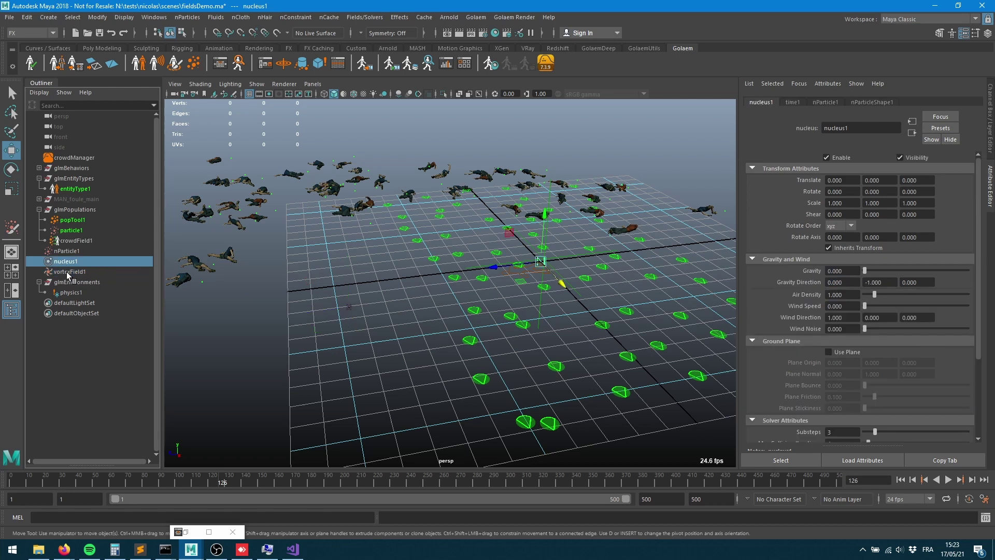
click(70, 271)
drag(300, 317, 578, 294)
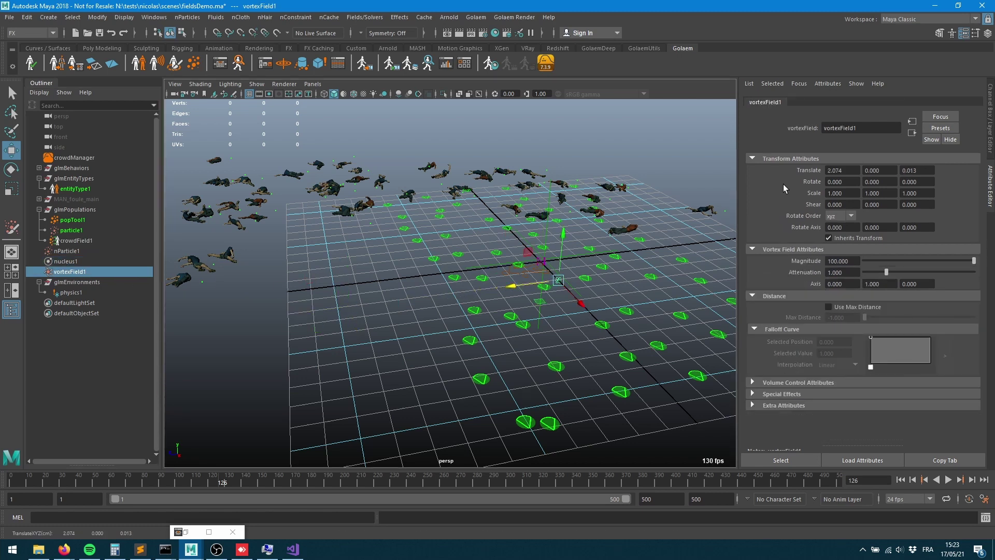
double_click(858, 170)
text(0)
key(Tab)
key(Tab)
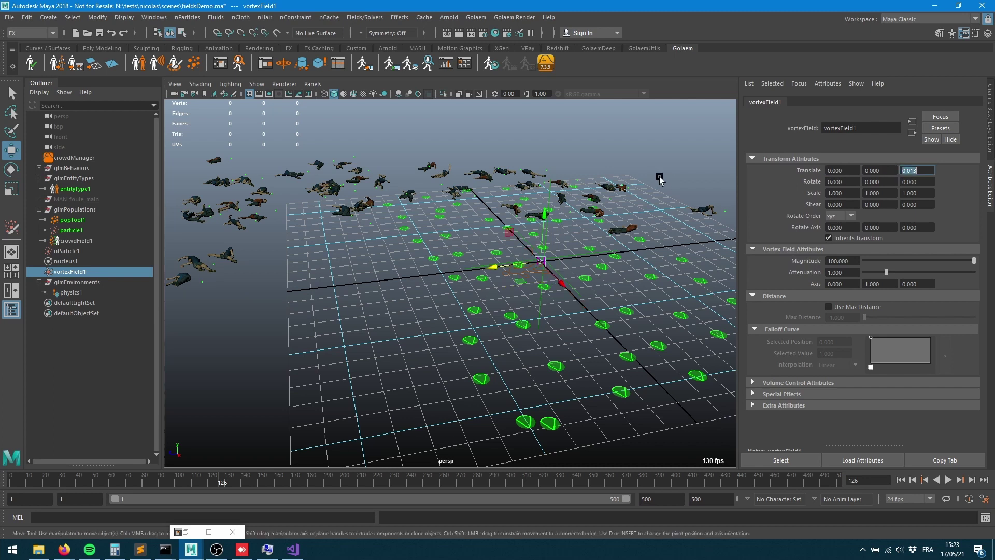
Replay the simulation from the start, stopping at frame 134.
click(900, 480)
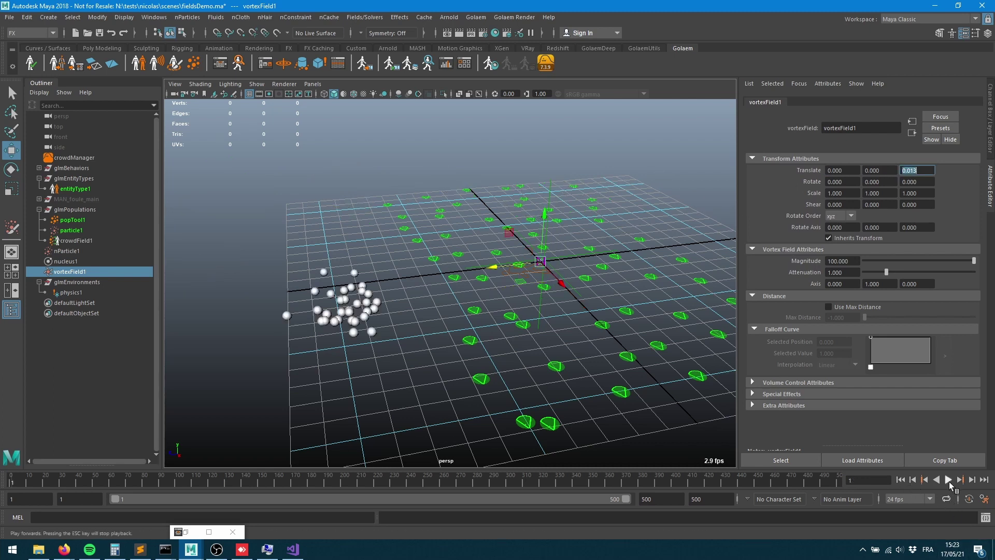
click(949, 479)
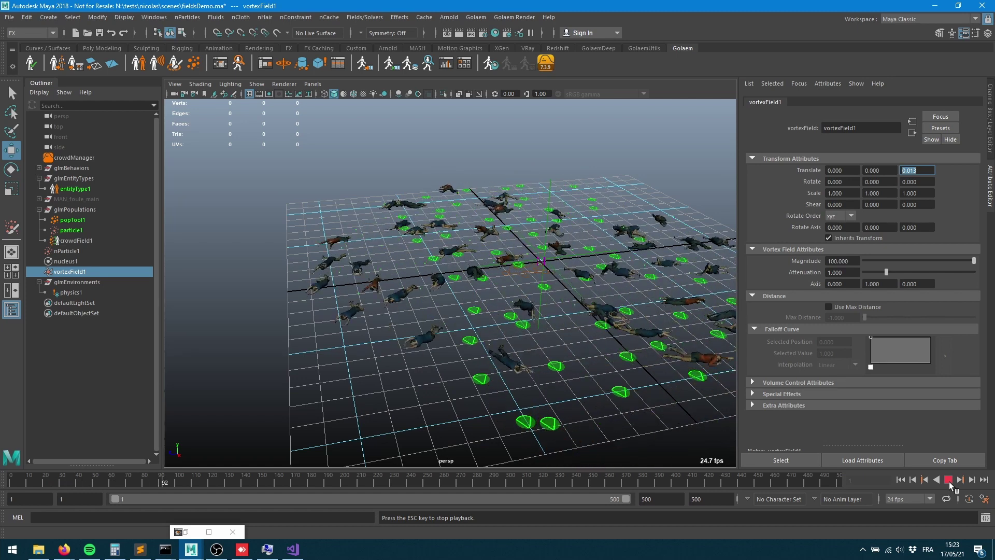
click(948, 479)
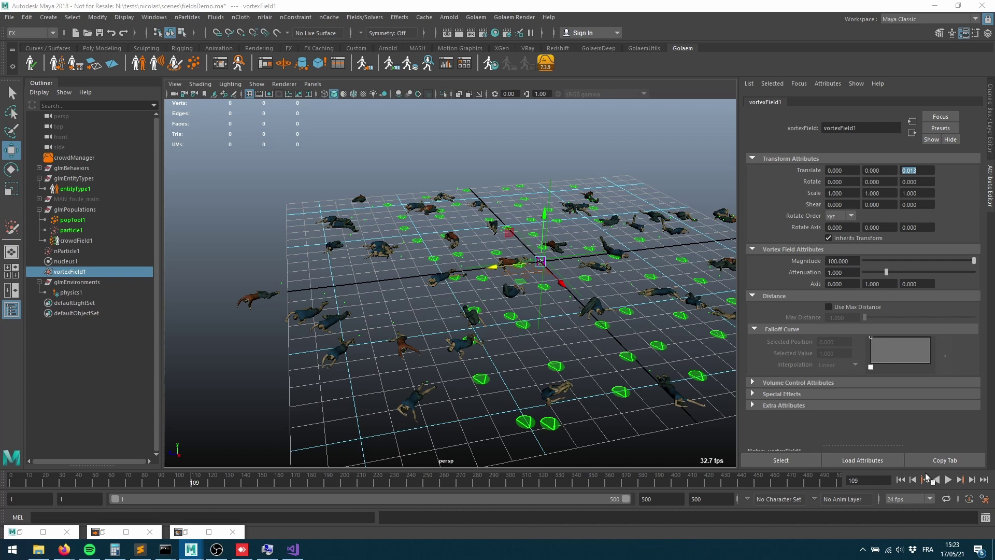
click(949, 480)
click(948, 479)
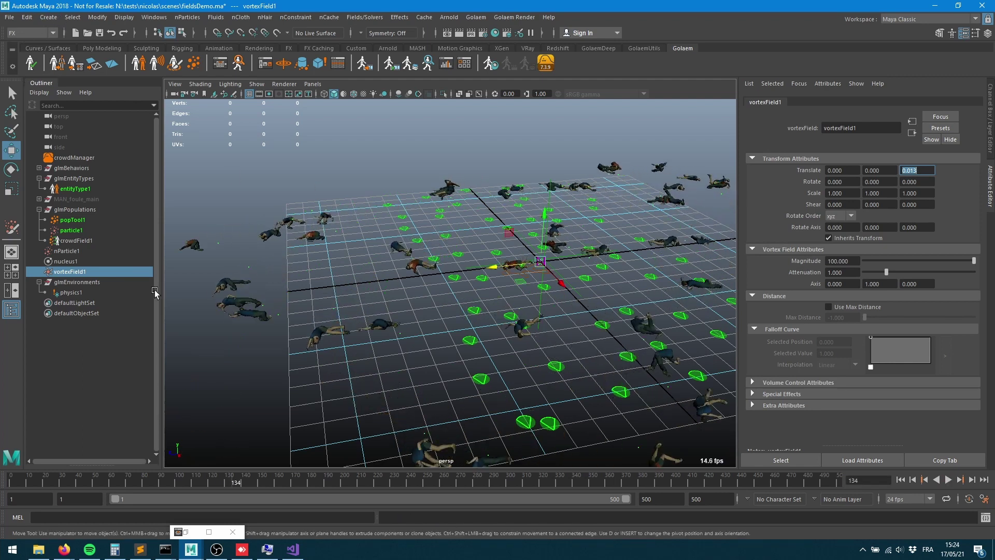
Rename beForceShape1 to vortexField.
click(209, 531)
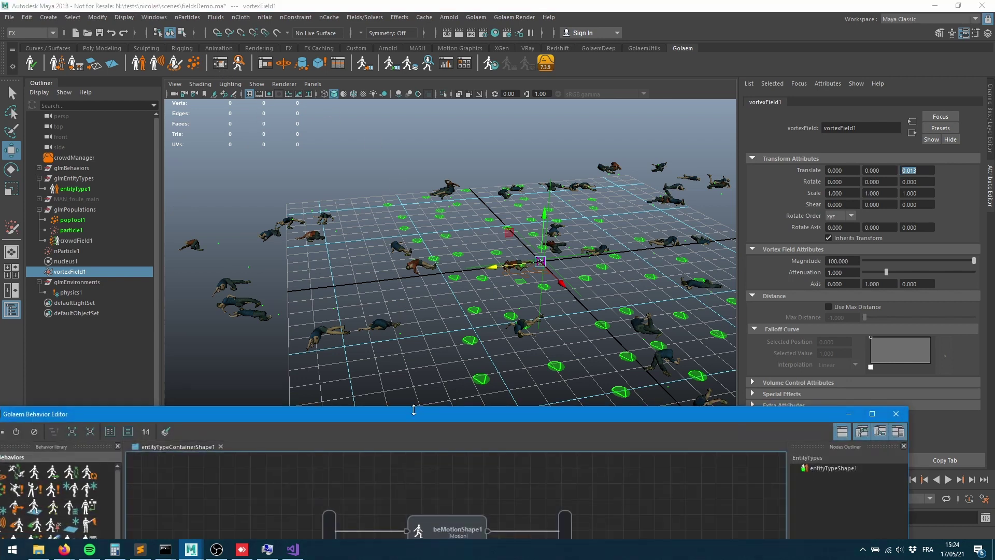
drag(413, 410, 409, 108)
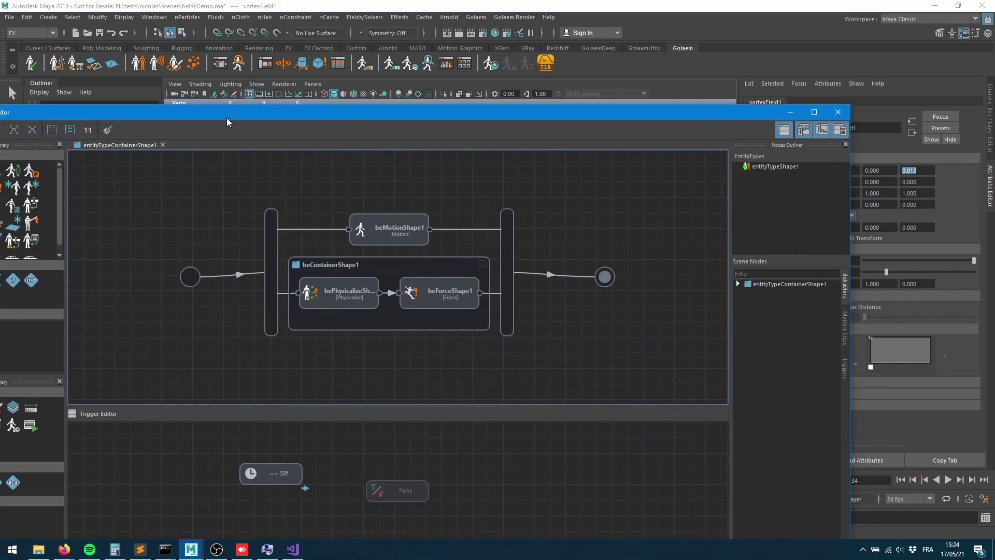
drag(226, 117, 336, 88)
click(543, 272)
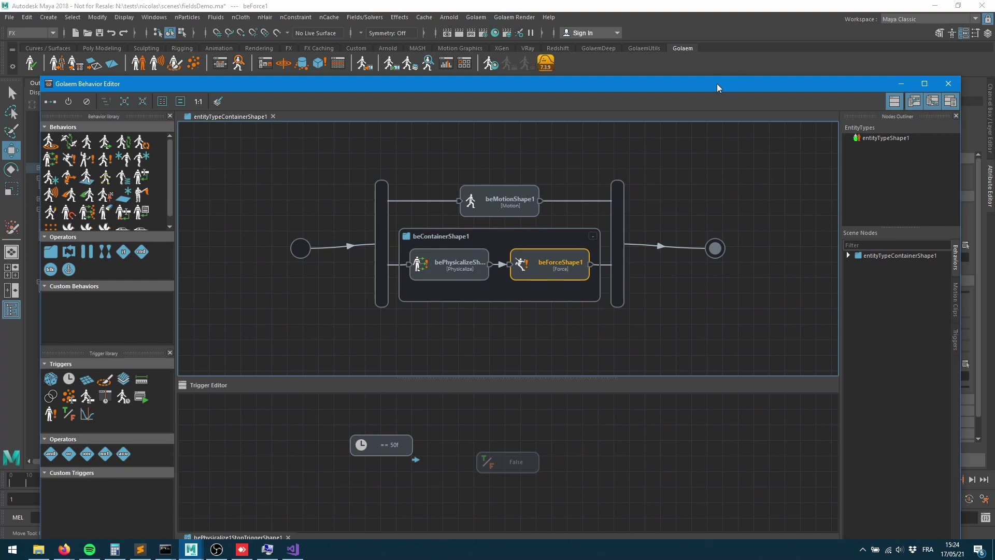
drag(716, 83, 365, 124)
click(868, 133)
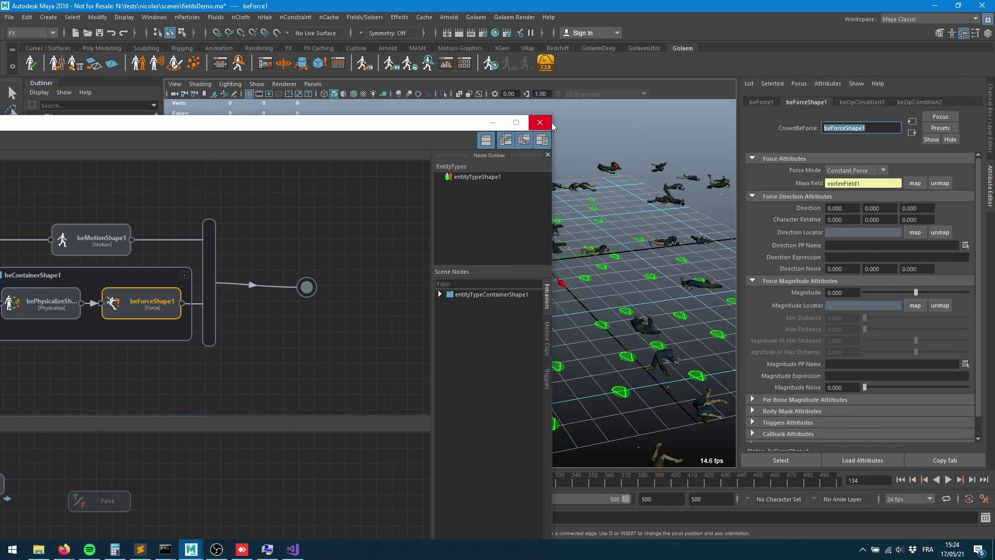
text(vortexField)
key(Return)
Add a parallel Force behavior named middleDrag with Force Mode set to Constant Force.
drag(141, 123, 525, 107)
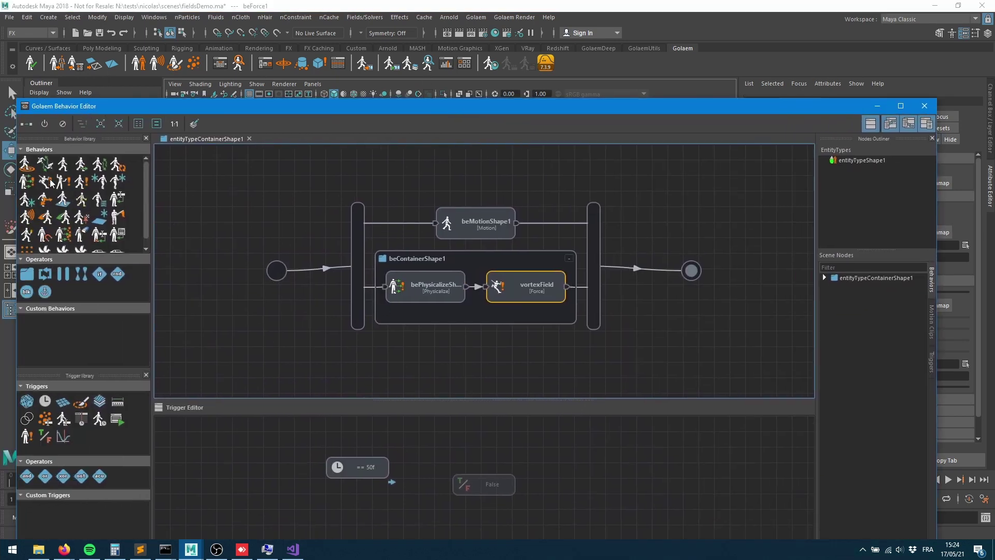
drag(52, 183, 524, 303)
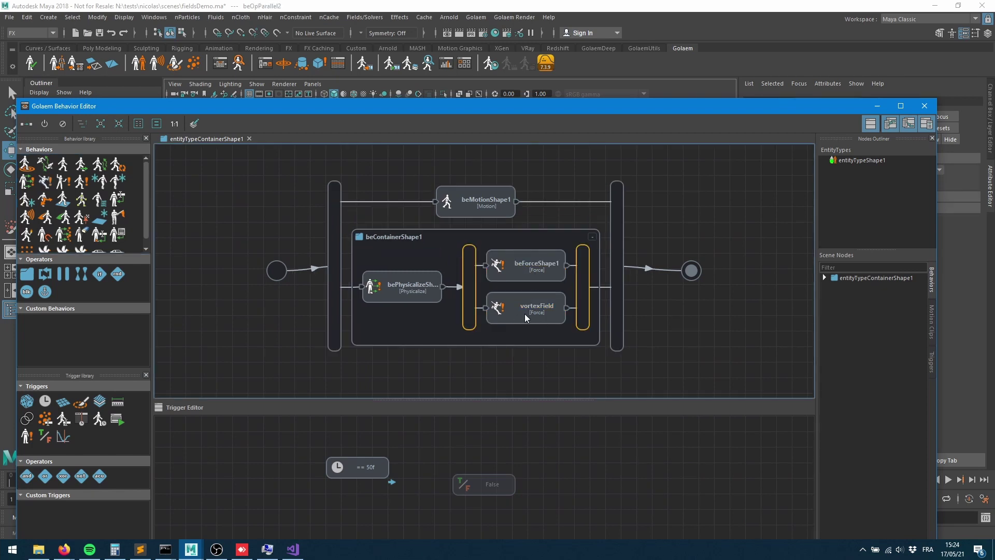
click(520, 271)
drag(710, 109, 458, 100)
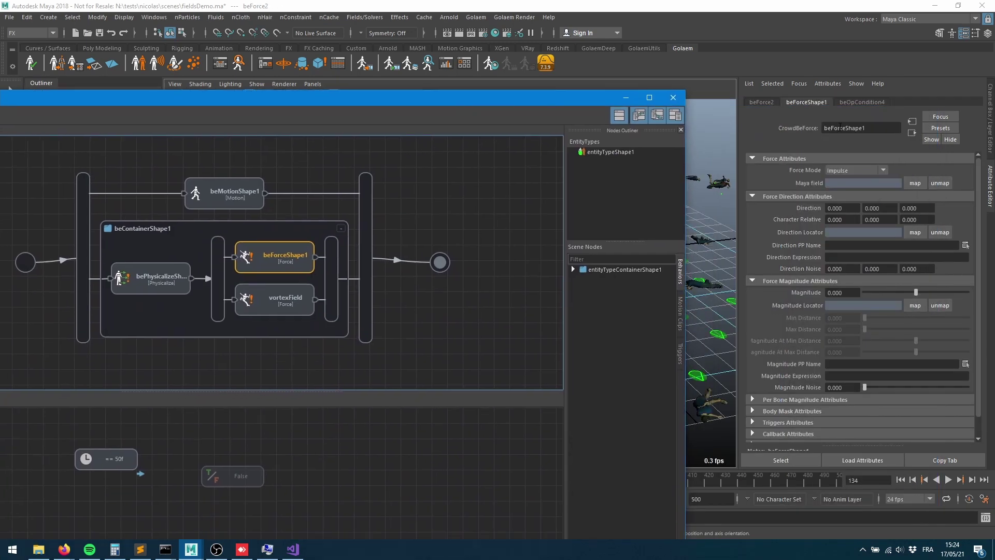
double_click(875, 127)
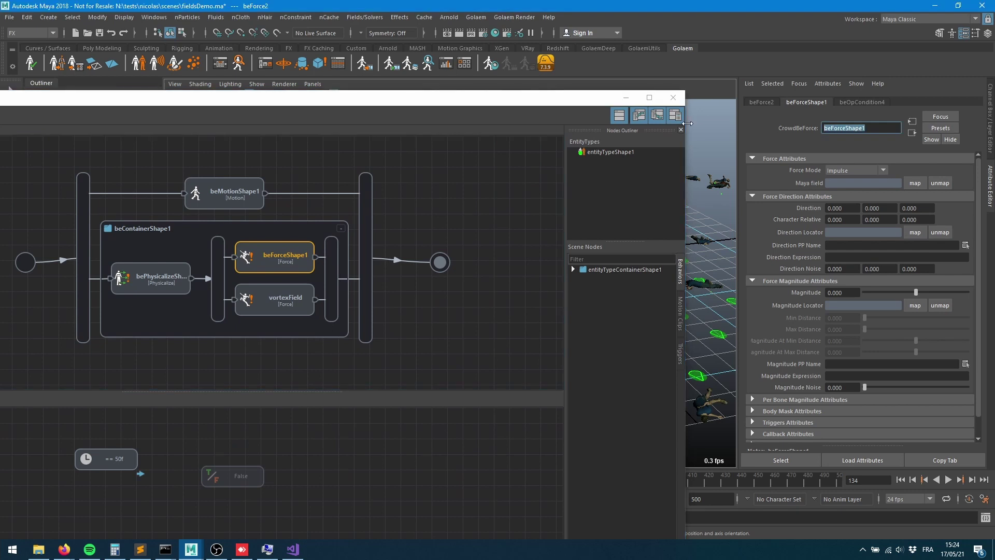
text(middleDrag)
key(Return)
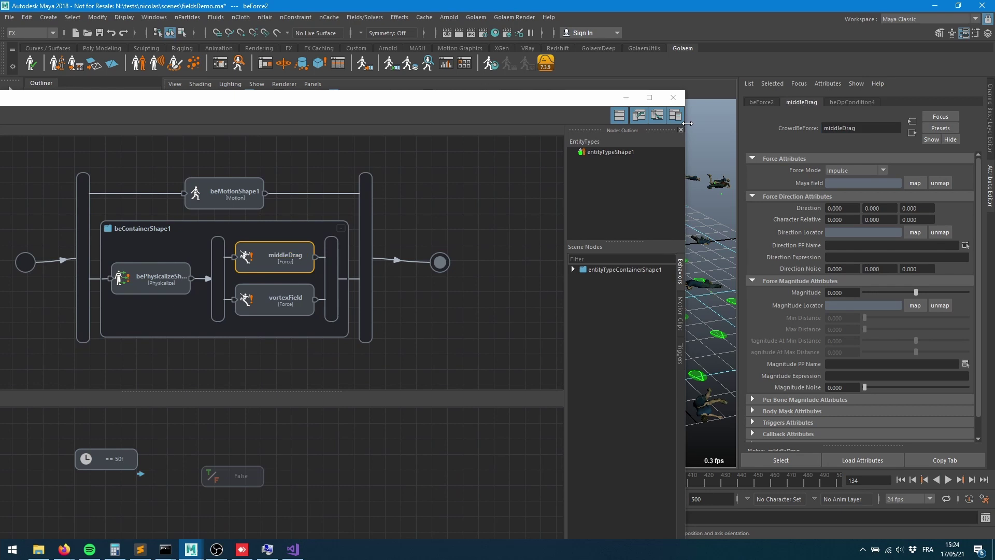
click(842, 169)
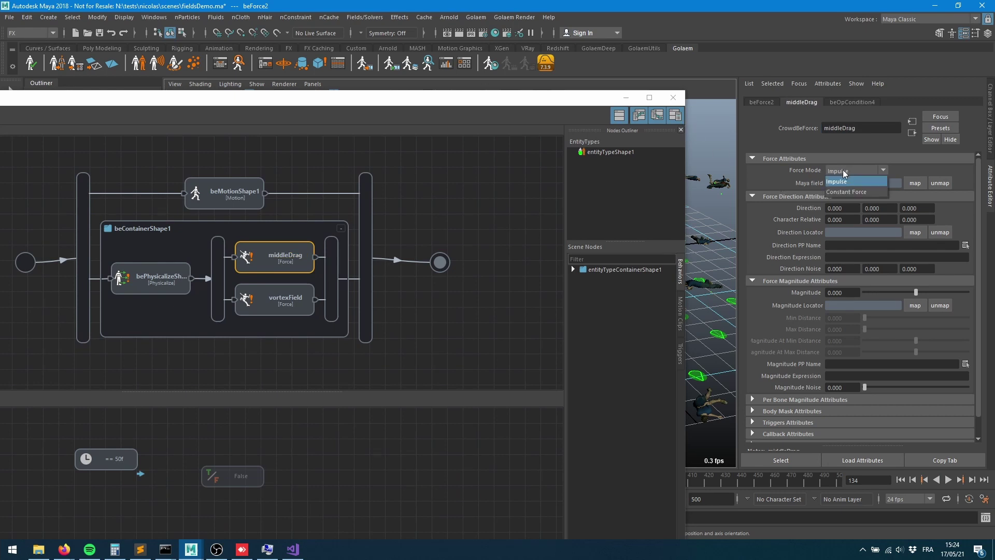
click(837, 191)
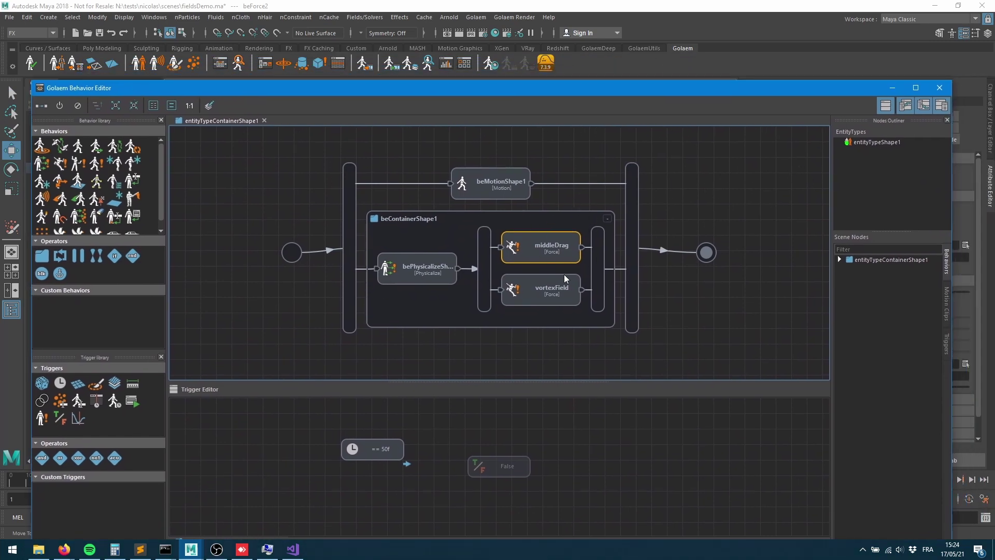
Create a new locator, locator1, in the scene.
click(892, 88)
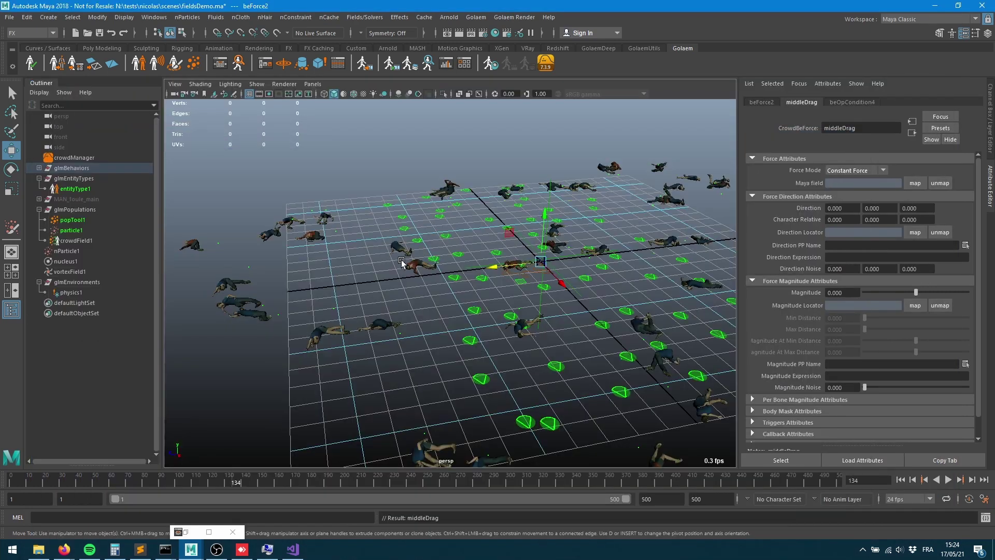
click(48, 18)
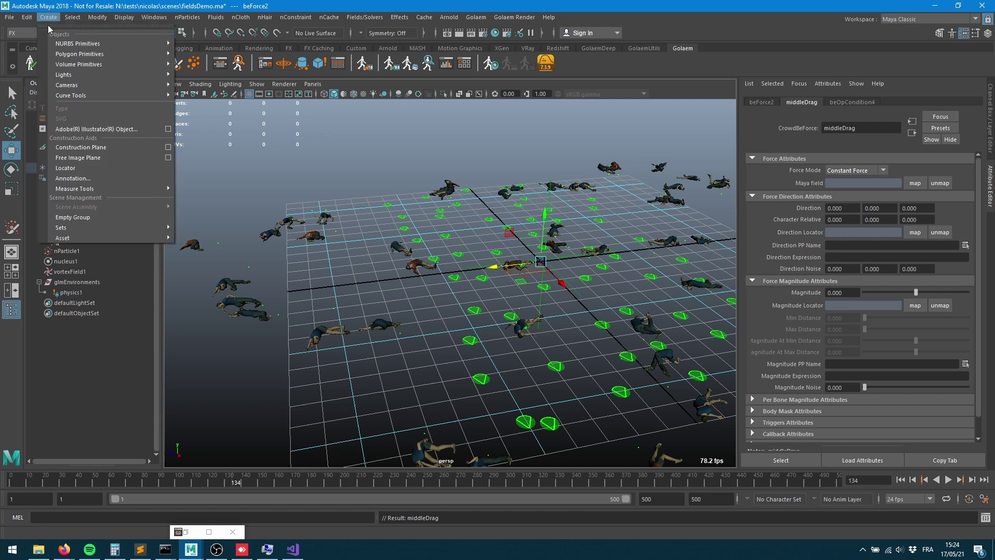
click(62, 173)
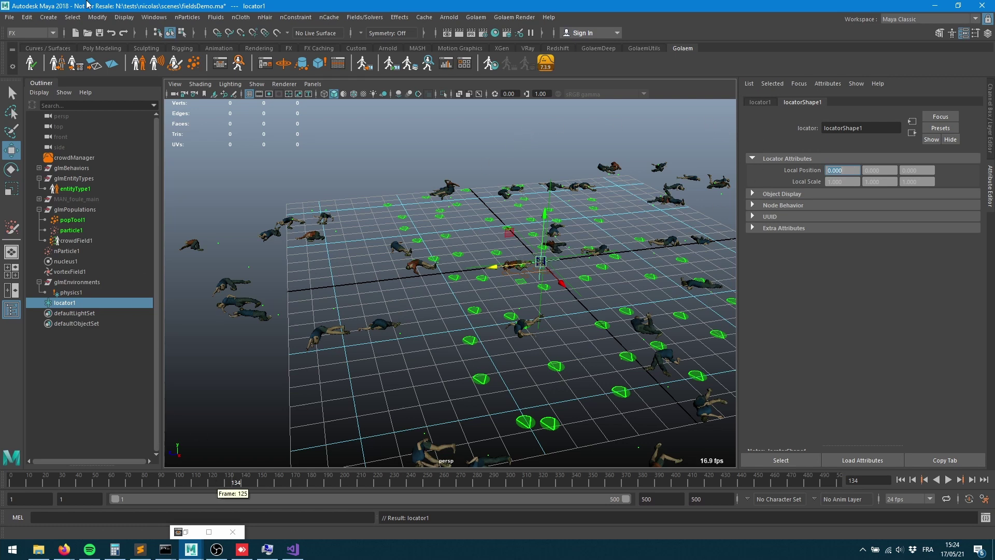
Map locatorShape1 as both the direction locator and magnitude locator of middleDrag.
click(185, 532)
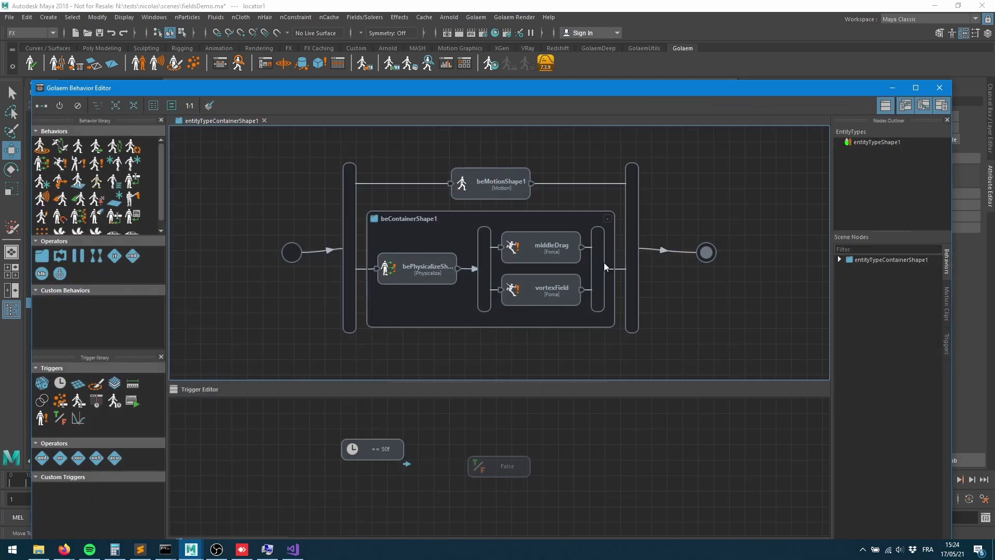
drag(603, 99, 630, 444)
click(72, 292)
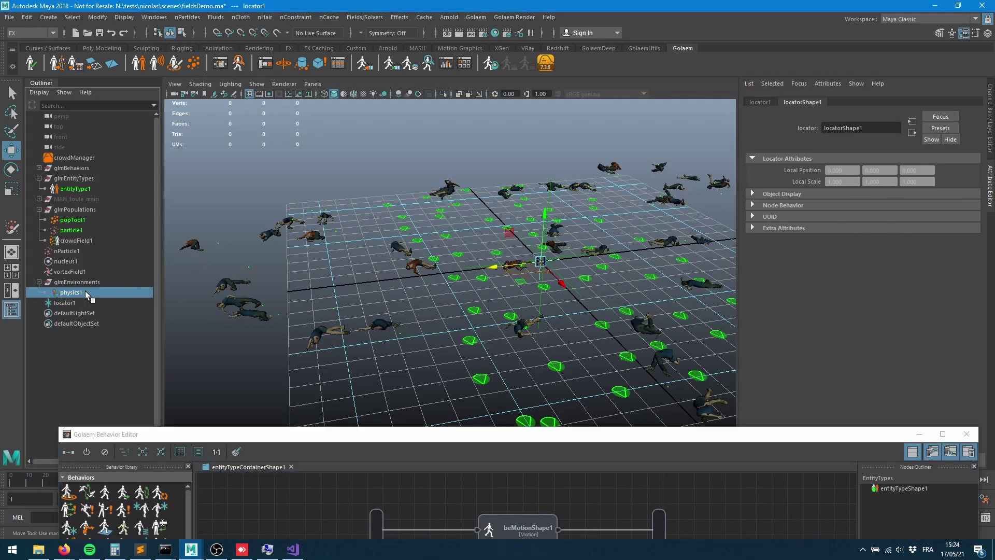
click(70, 303)
drag(550, 441, 533, 182)
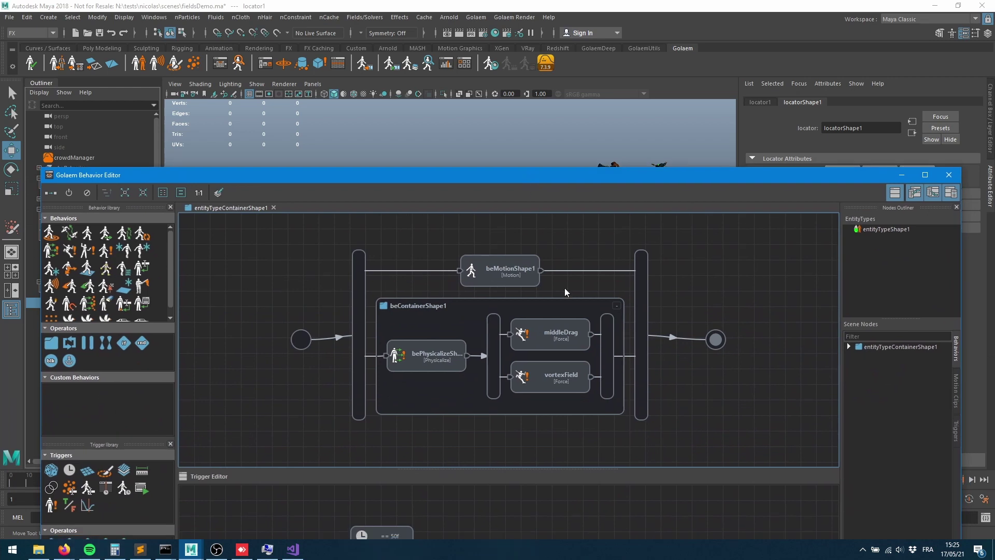
click(538, 349)
drag(783, 176, 755, 405)
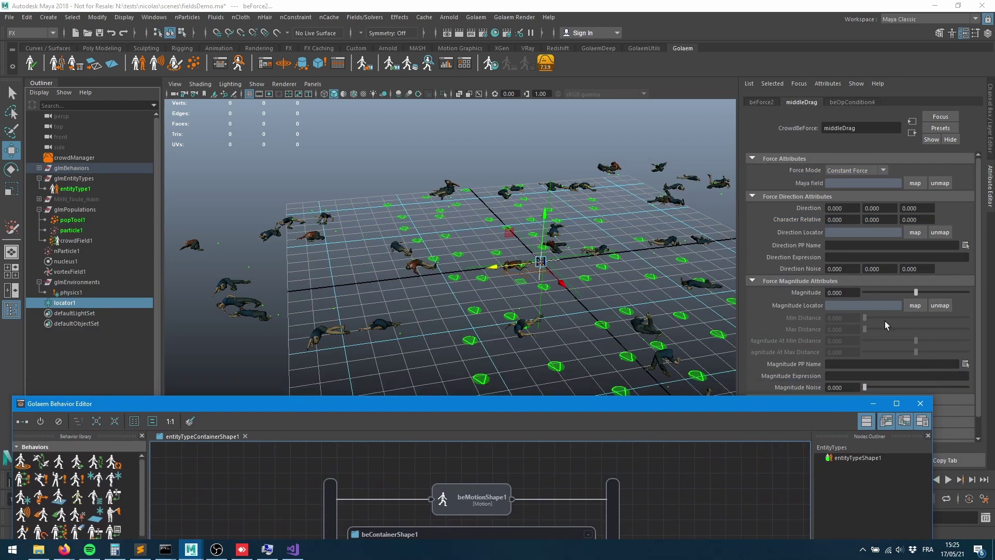
click(915, 232)
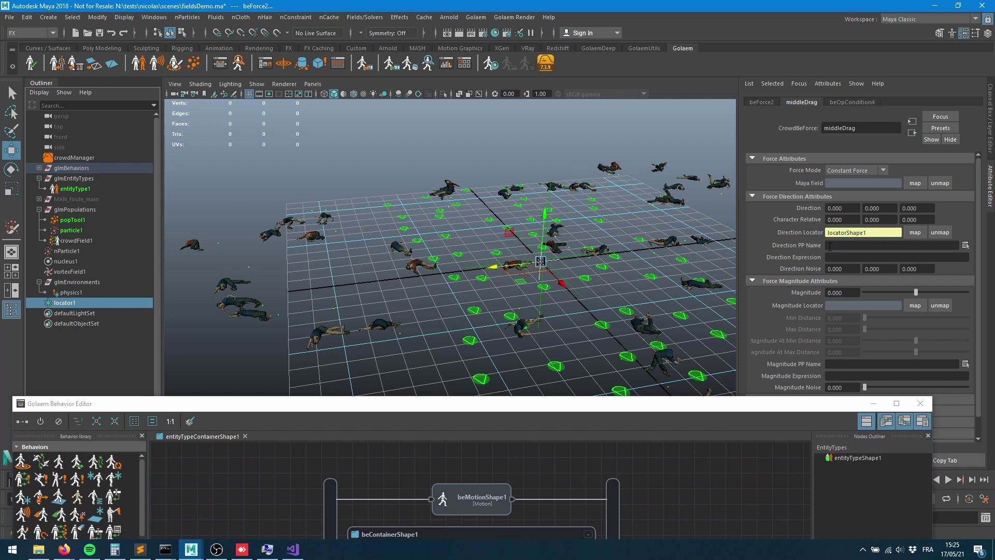
click(914, 305)
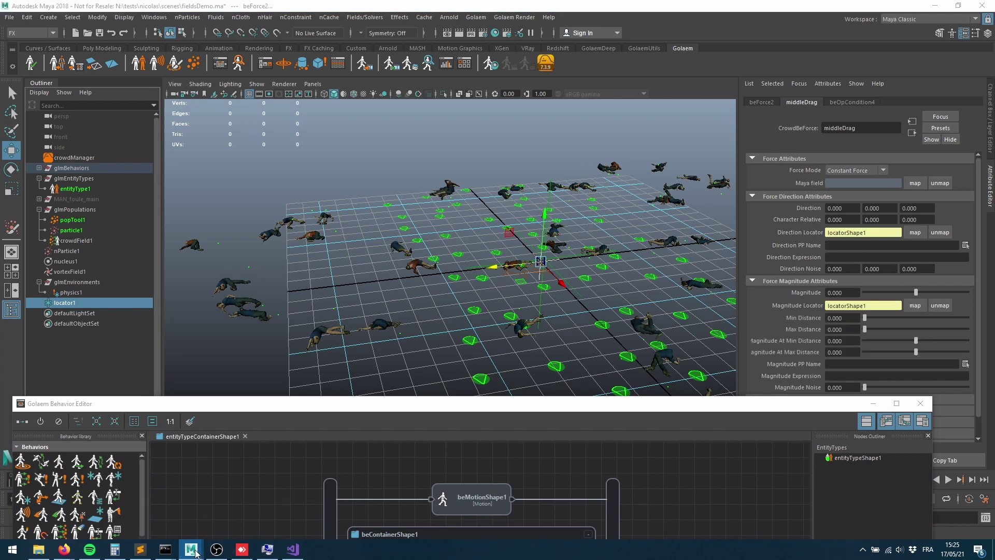
mouse_move(264, 547)
click(284, 500)
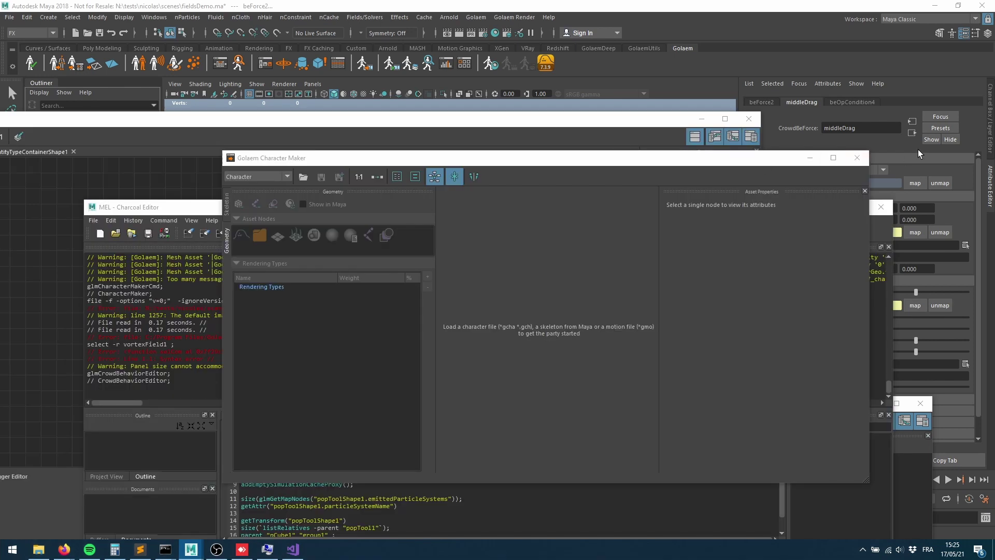
Close the Golaem Character Maker, the MEL script editor and the extra behavior editor window.
click(857, 158)
click(881, 207)
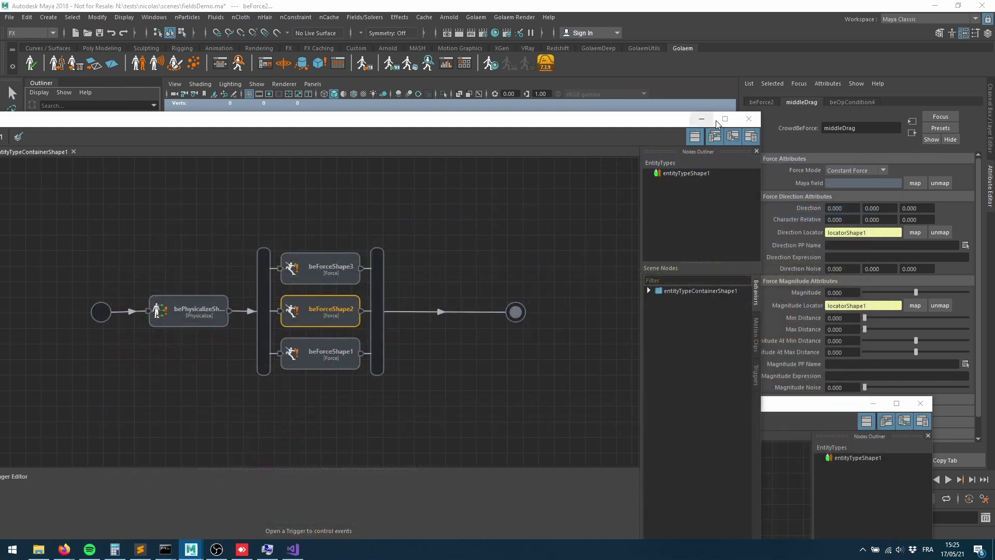
double_click(555, 120)
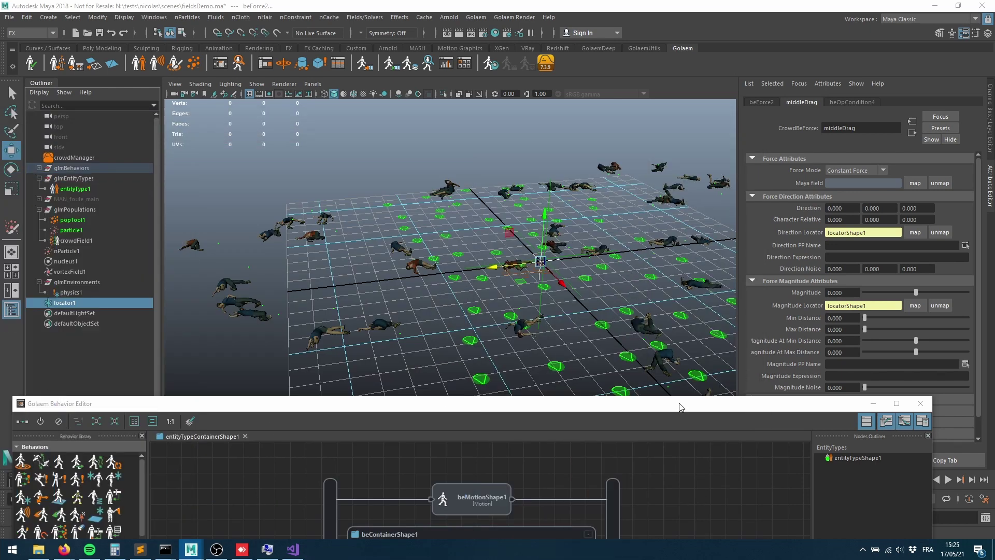
Move and narrow the Behavior Editor so the crowd viewport is visible beside it.
drag(609, 409, 570, 142)
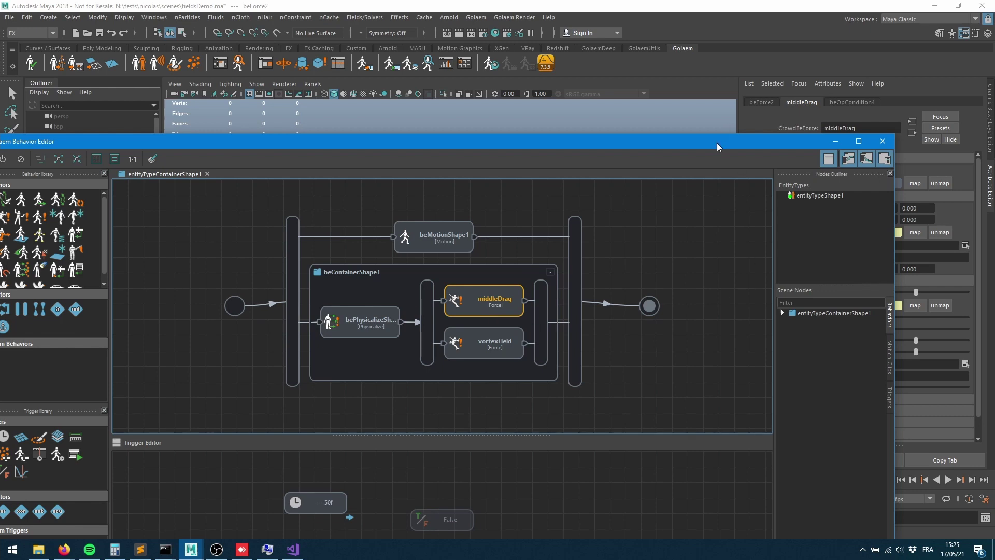
drag(717, 142, 619, 173)
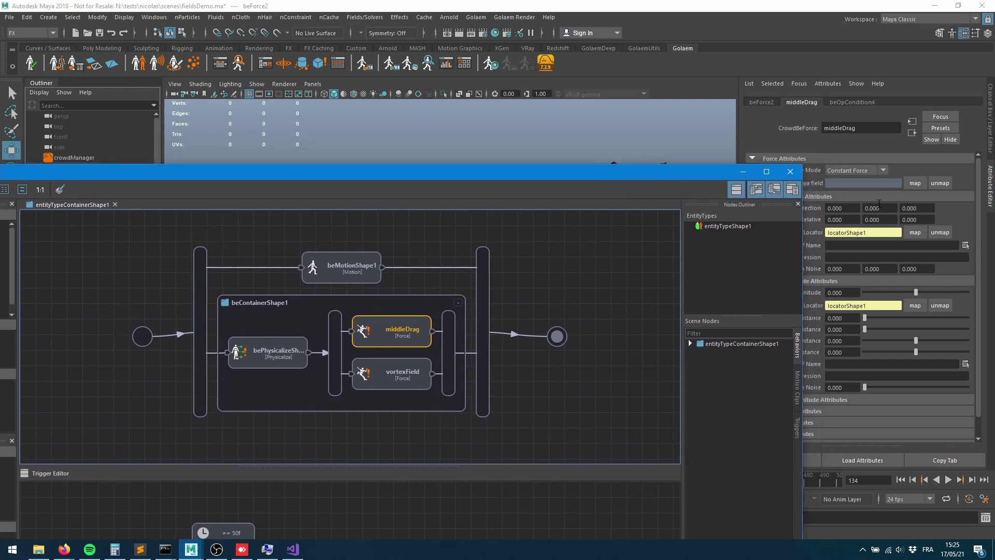
drag(803, 229, 519, 231)
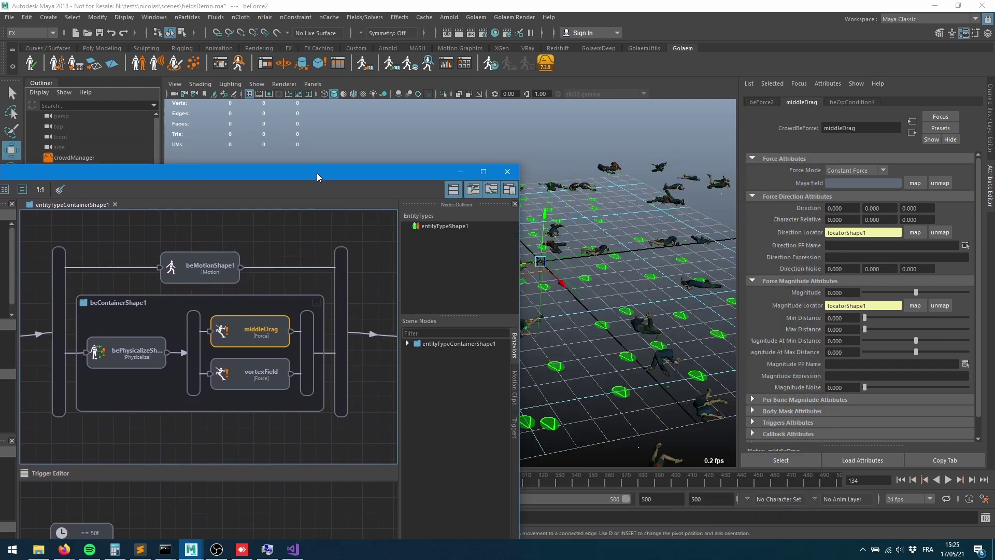
drag(317, 176, 456, 299)
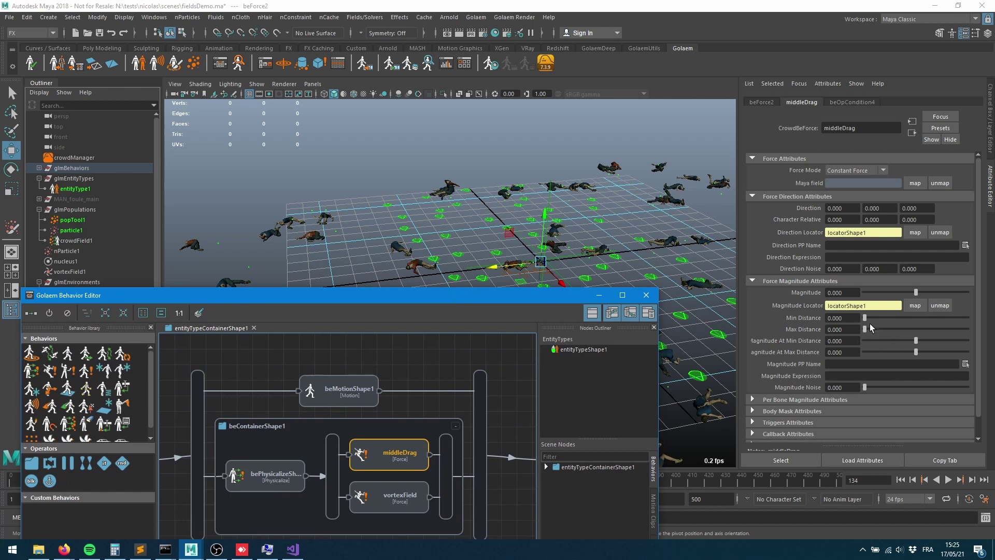
Raise middleDrag's max distance to about 40 and tumble the view lower.
drag(865, 329, 940, 319)
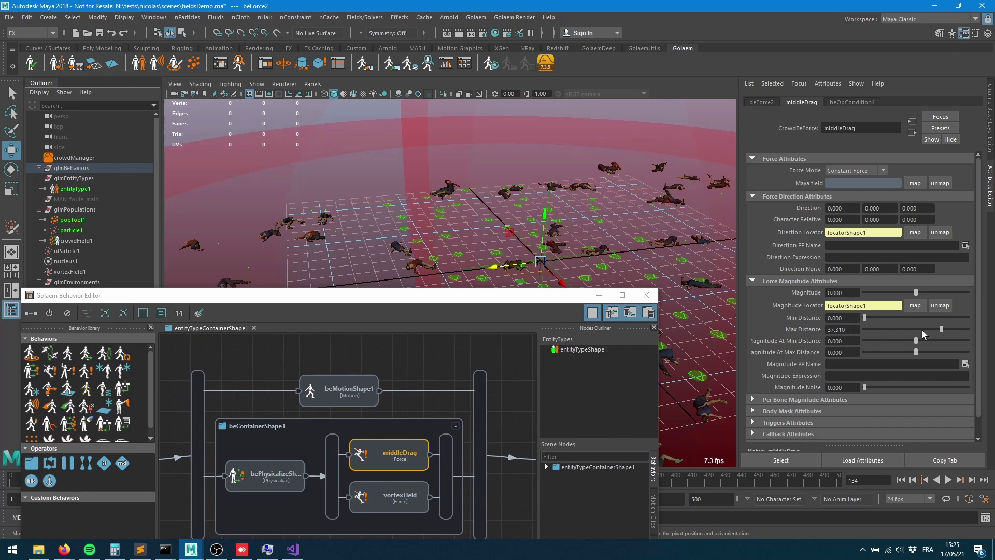
drag(951, 330, 946, 330)
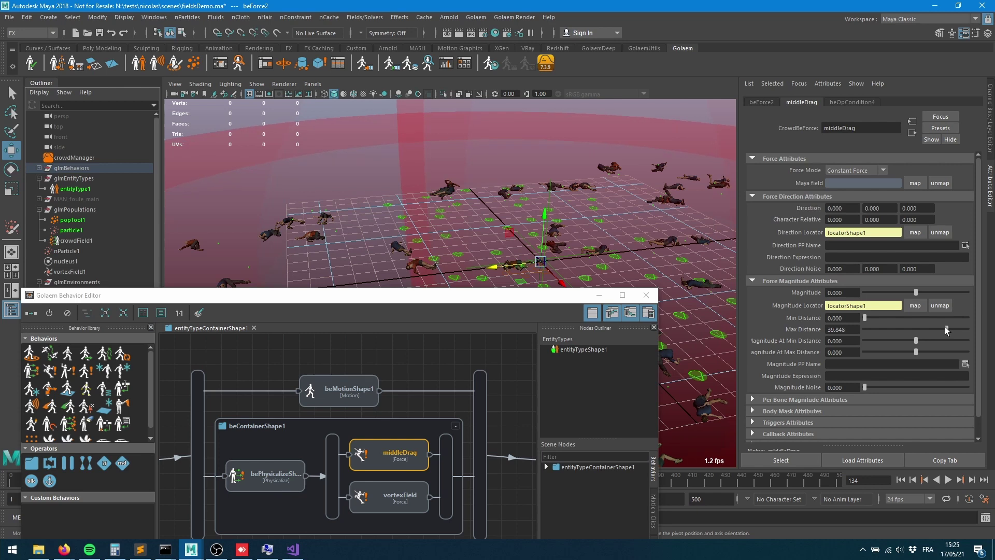
scroll(570, 202, down, 10)
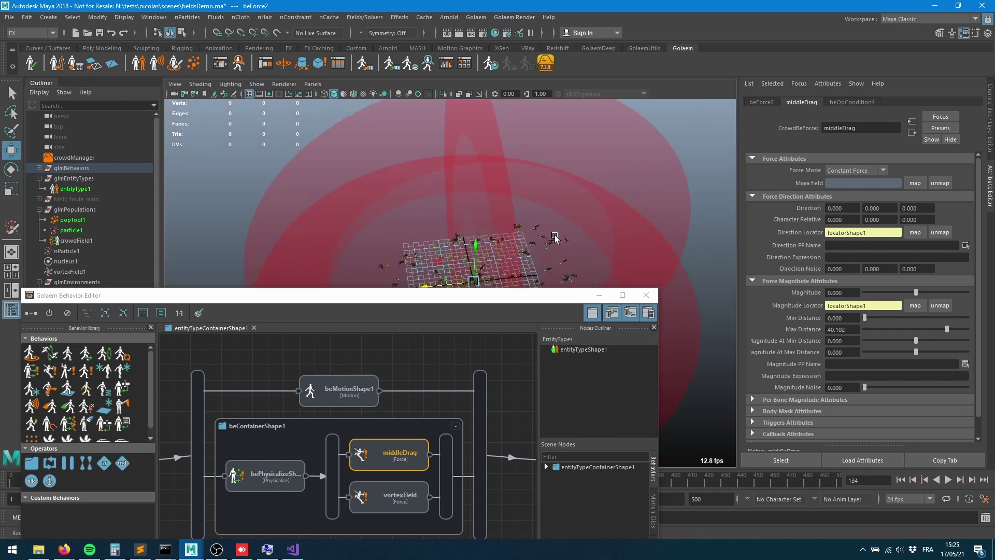
alt+drag(548, 250, 578, 183)
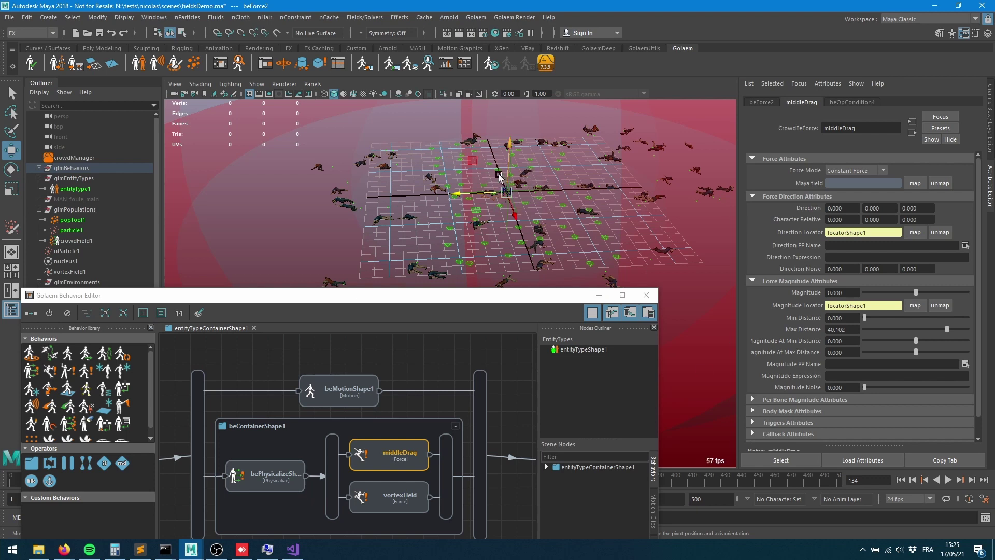
Set middleDrag's Magnitude At Max Distance to -500.
click(848, 352)
text(-500)
key(Tab)
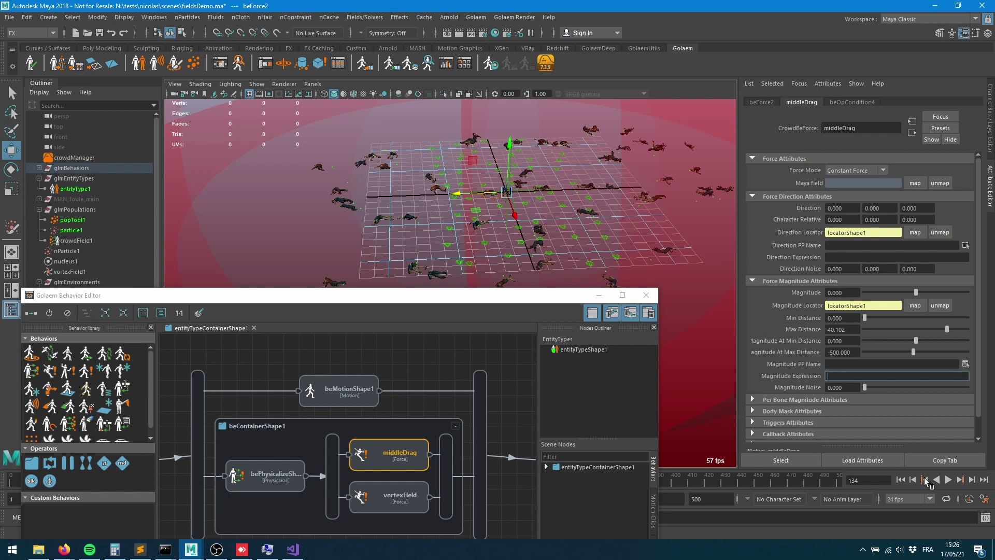
Replay the crowd simulation from the start, stopping at frame 278 to view agents clumping.
click(901, 480)
click(948, 480)
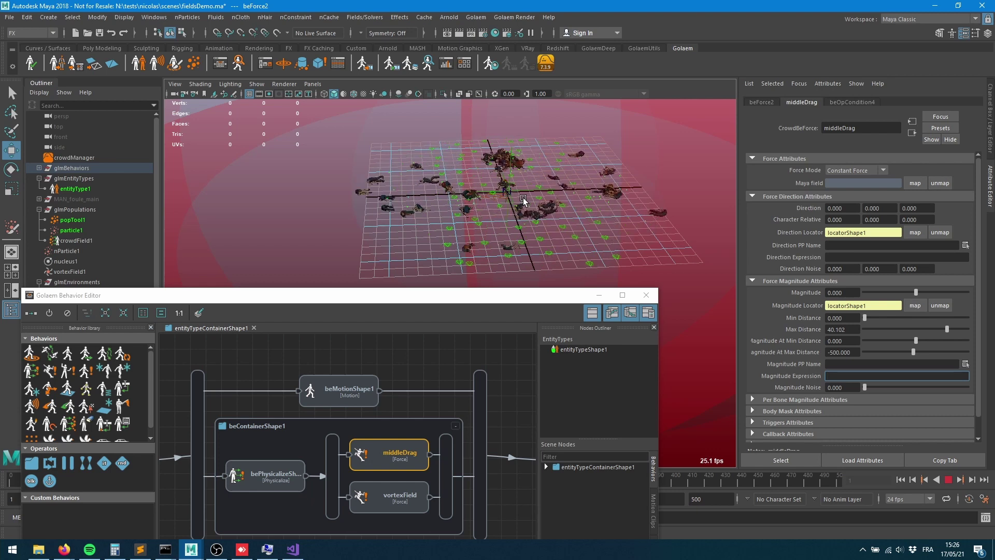
key(Escape)
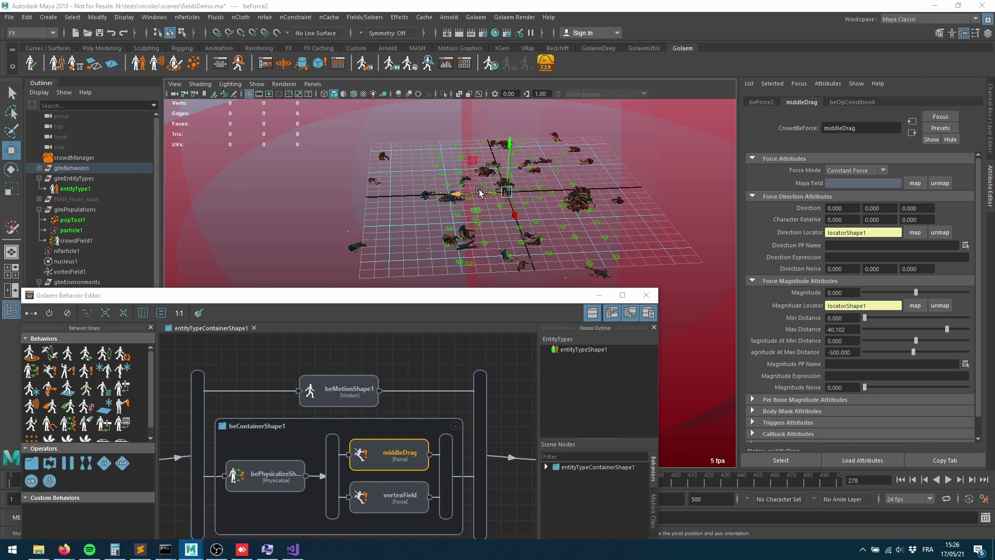
alt+drag(432, 230, 432, 162)
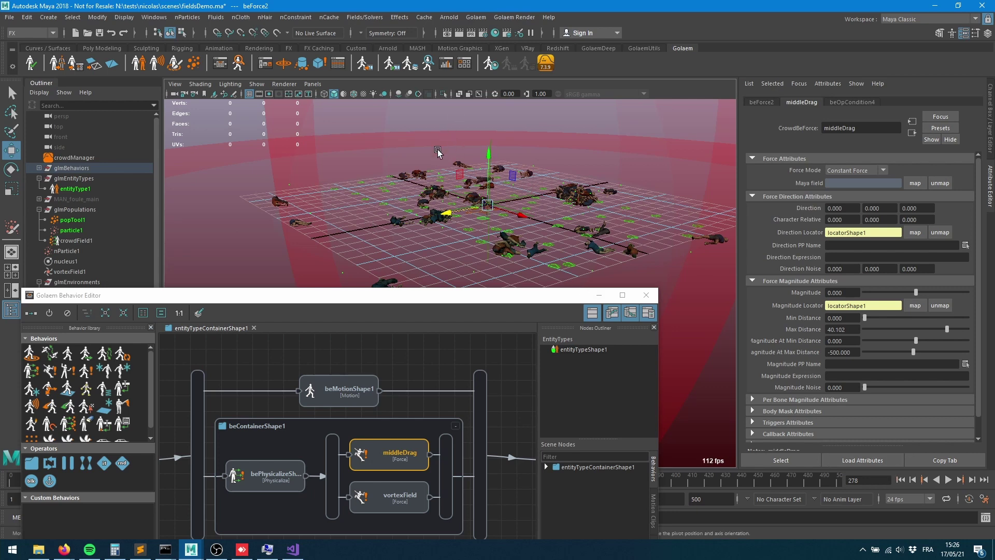
drag(364, 296, 382, 243)
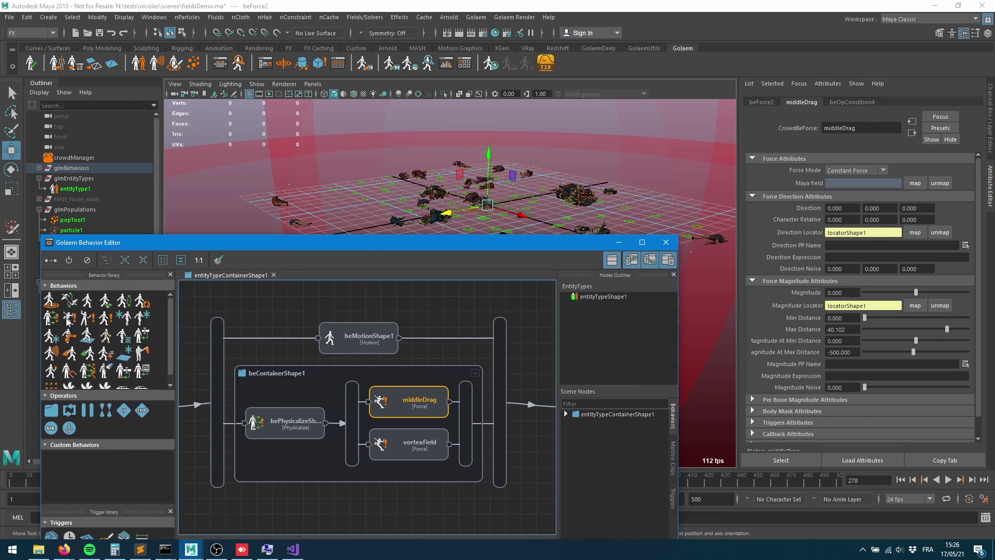
Add a new Force behavior in a parallel lane of the container and name it upDrag.
drag(68, 321, 412, 423)
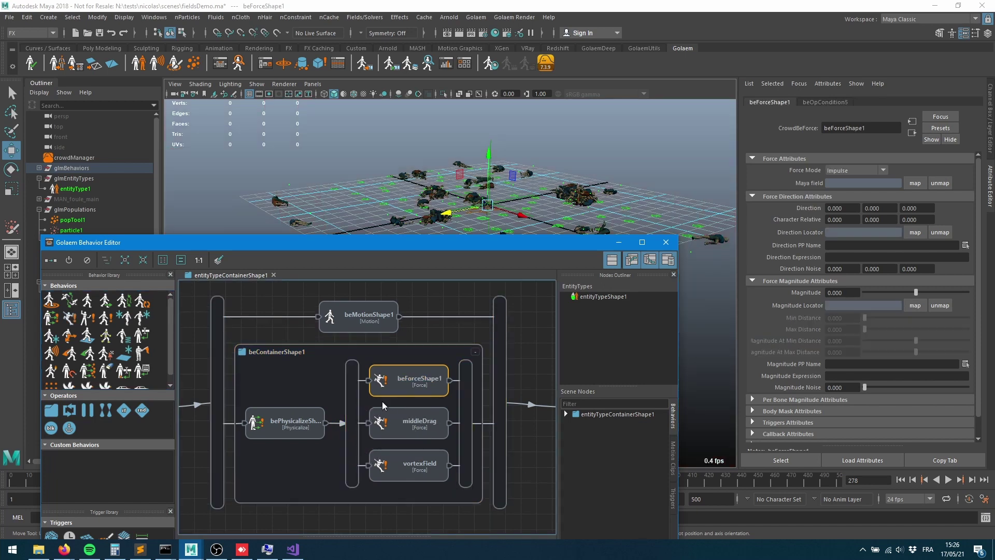
drag(395, 390, 397, 425)
double_click(864, 129)
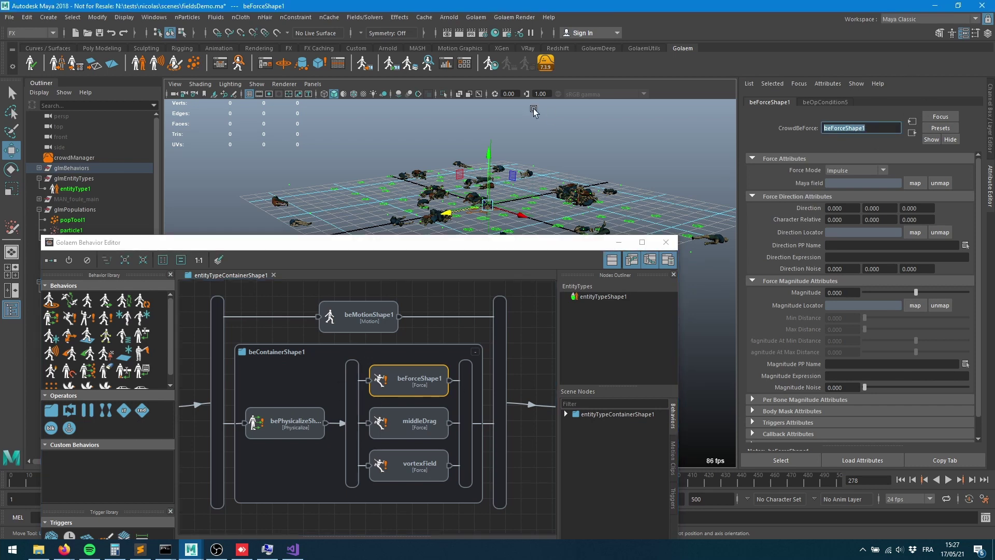
text(upDrag)
key(Return)
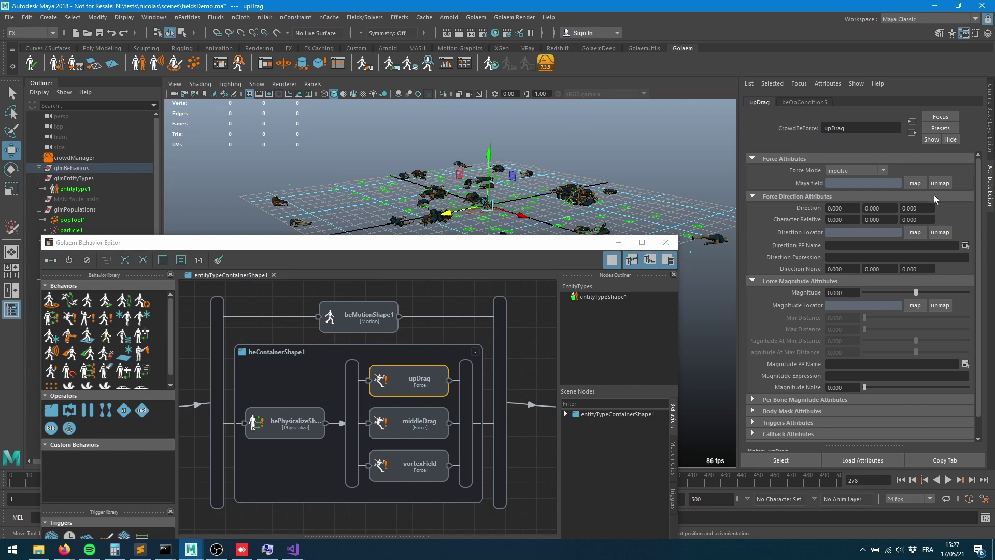
Set upDrag to Constant Force with direction Y 1 and magnitude 50.
click(880, 208)
click(851, 171)
click(847, 189)
click(884, 207)
text(1)
key(Tab)
click(840, 293)
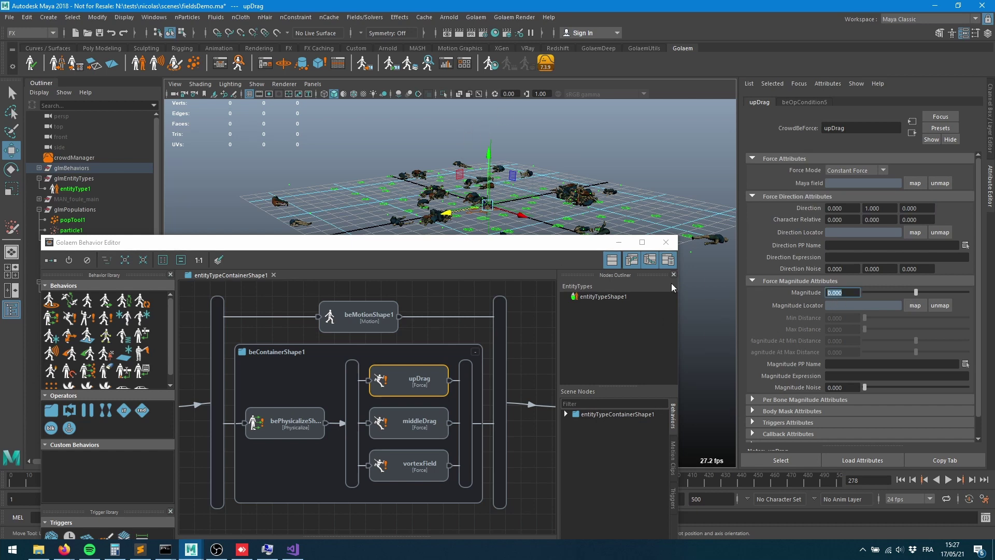
text(50)
key(Tab)
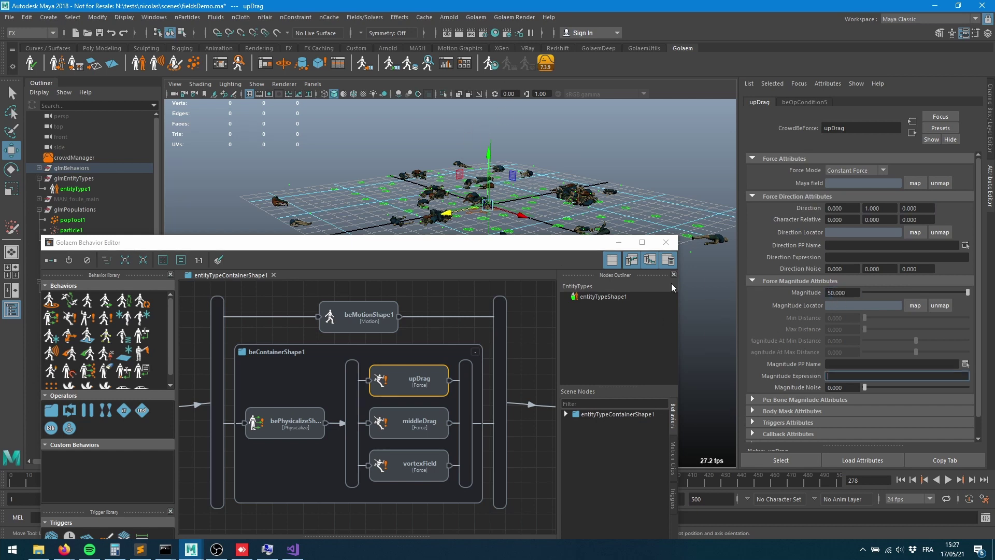
Replay the simulation from the start with upDrag active, then stop it.
click(901, 480)
click(948, 479)
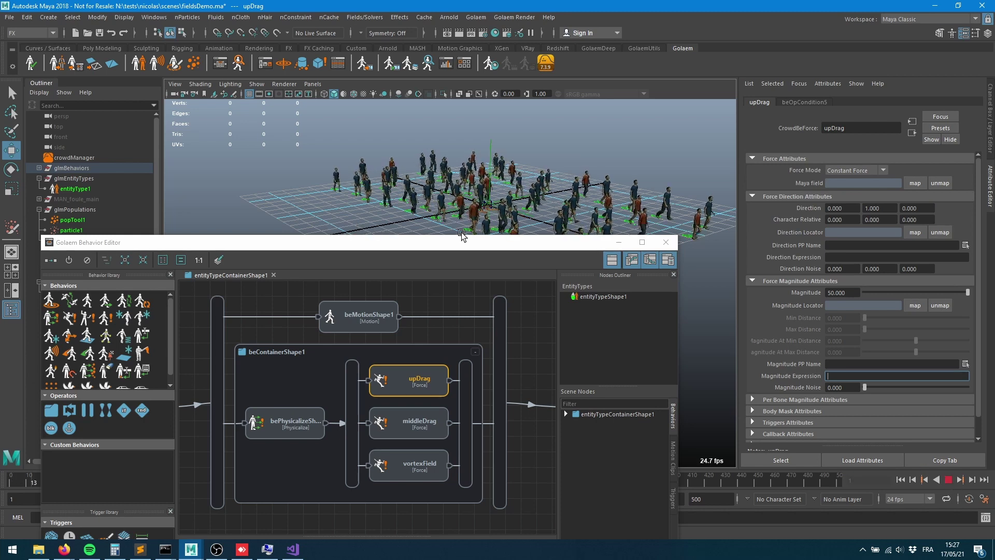
drag(502, 248, 486, 330)
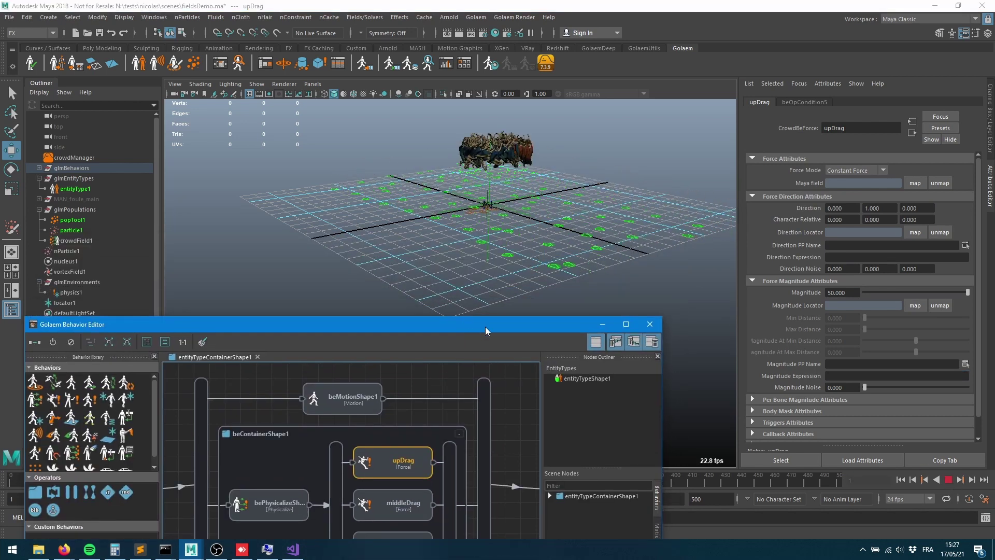
click(947, 479)
Orbit and zoom around the lifted ragdolls to inspect them, then resume playback.
alt+drag(363, 217, 460, 196)
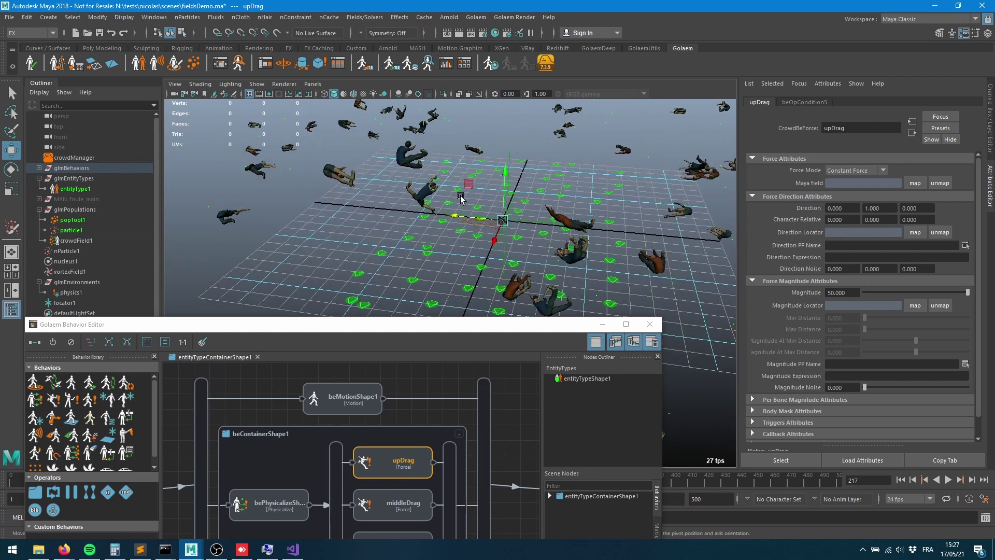
alt+right_drag(460, 197, 605, 208)
key(a)
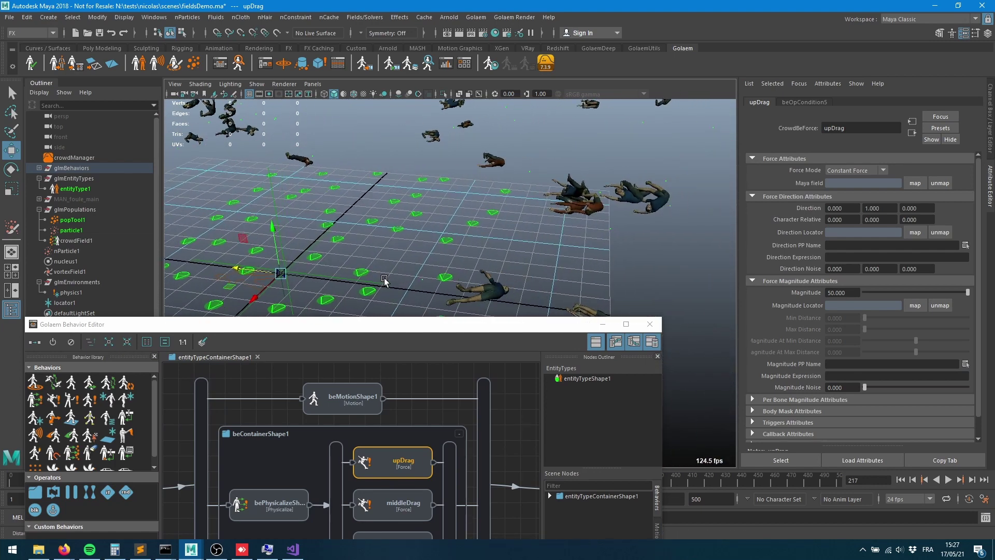
alt+drag(613, 197, 506, 228)
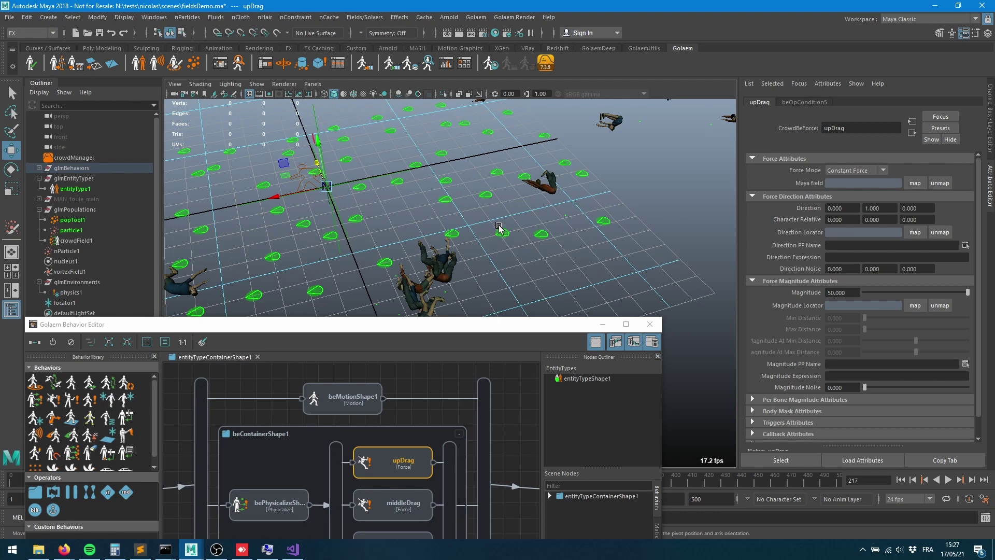
alt+drag(469, 289, 588, 269)
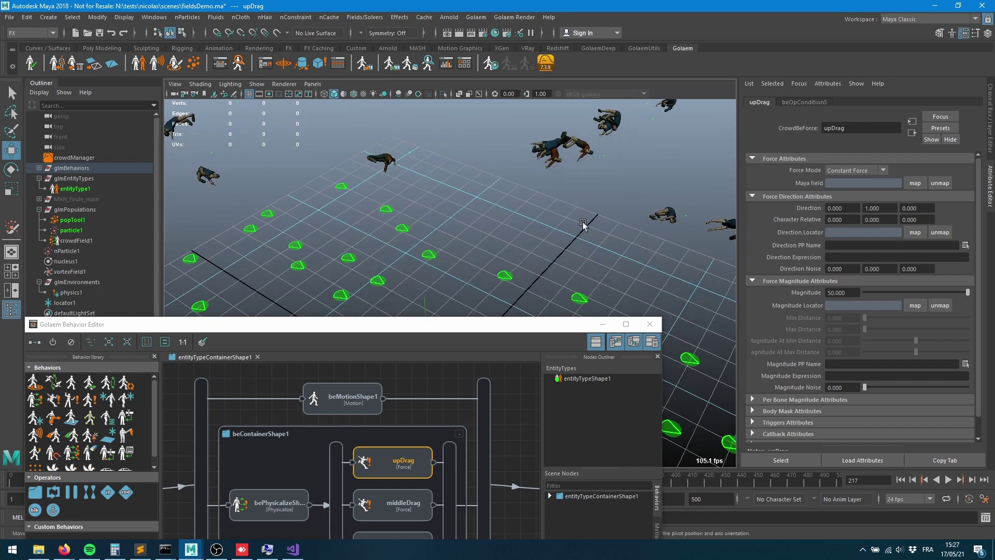
alt+right_drag(556, 244, 404, 238)
alt+drag(404, 238, 518, 207)
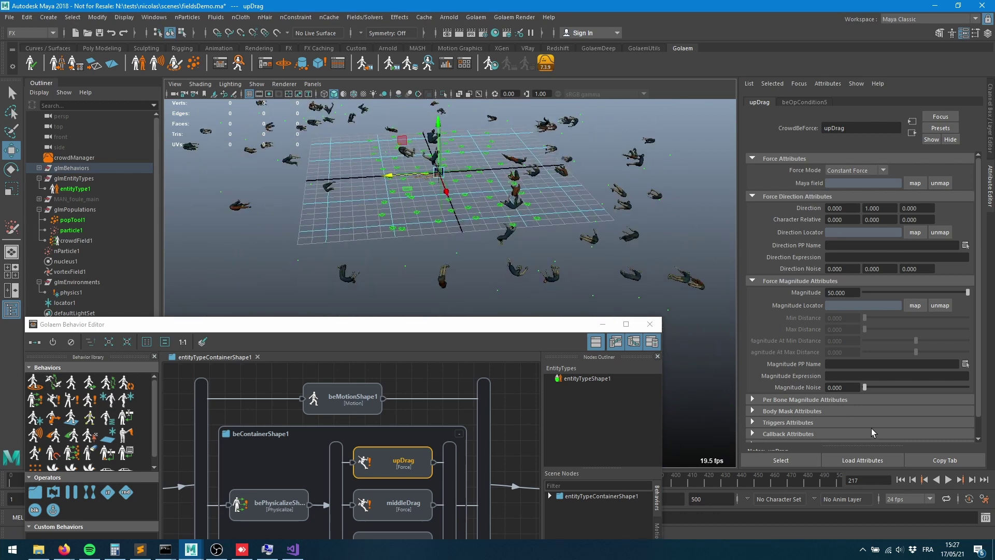
click(948, 480)
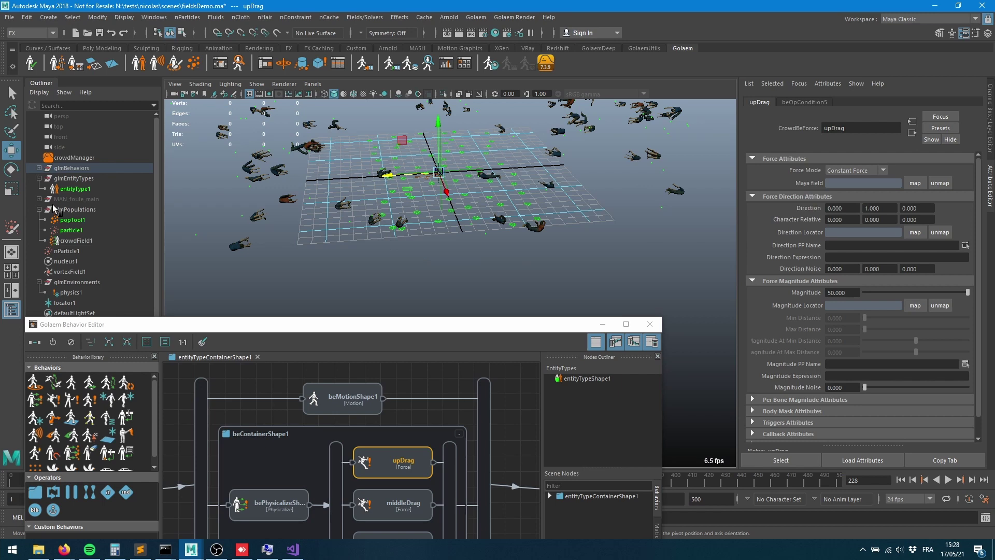
Regenerate popTool1's population with 15 rows and 15 columns.
click(72, 220)
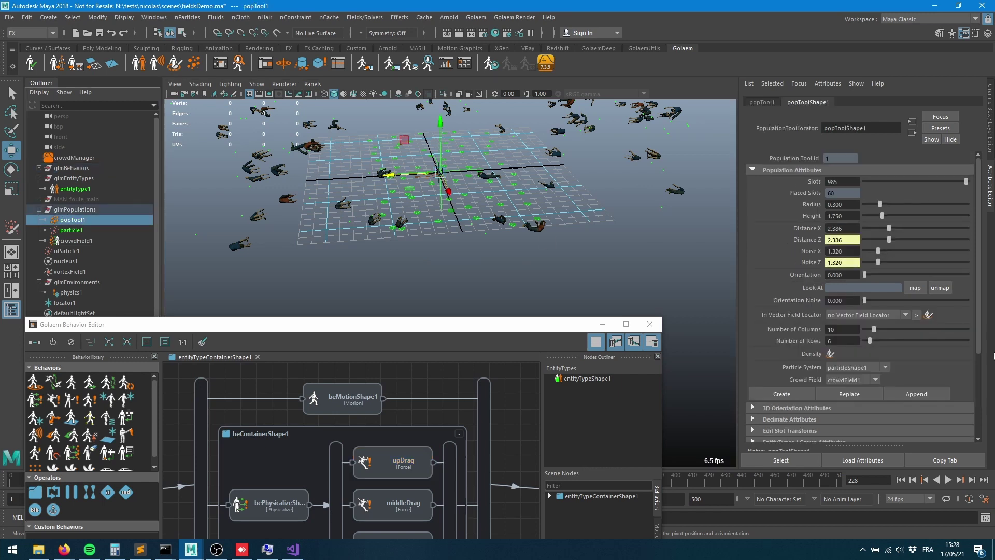
drag(871, 340, 879, 339)
click(878, 330)
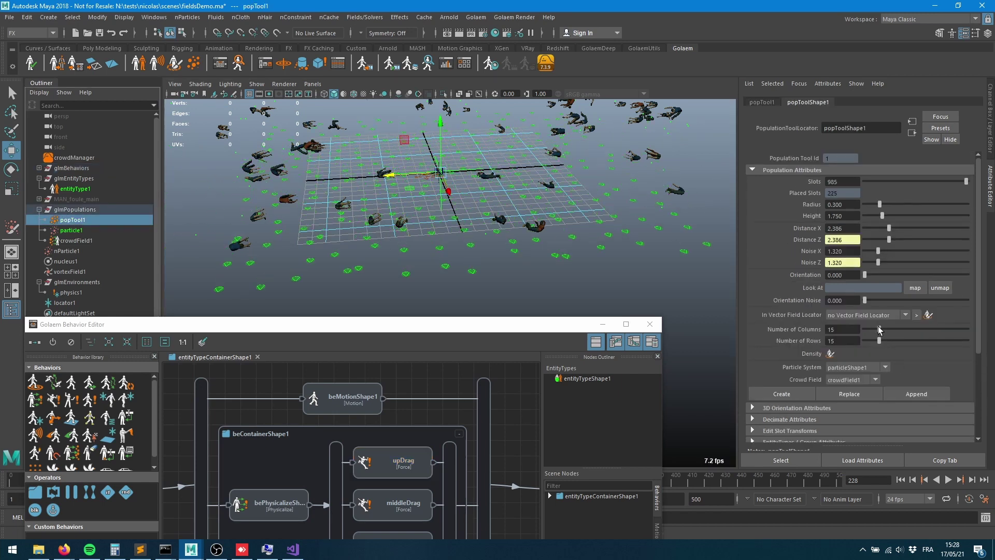
click(849, 394)
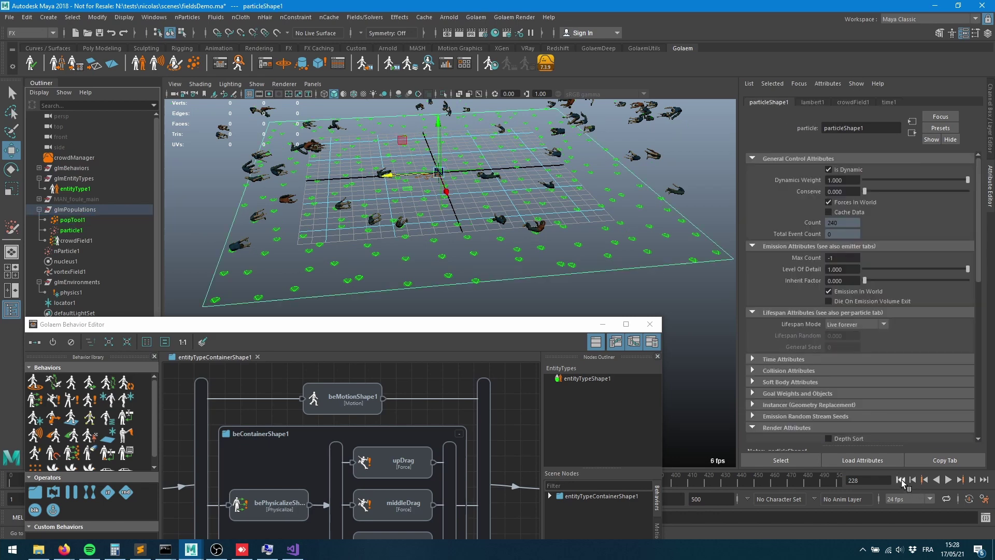
Replay the denser crowd simulation from the start.
click(901, 481)
click(952, 481)
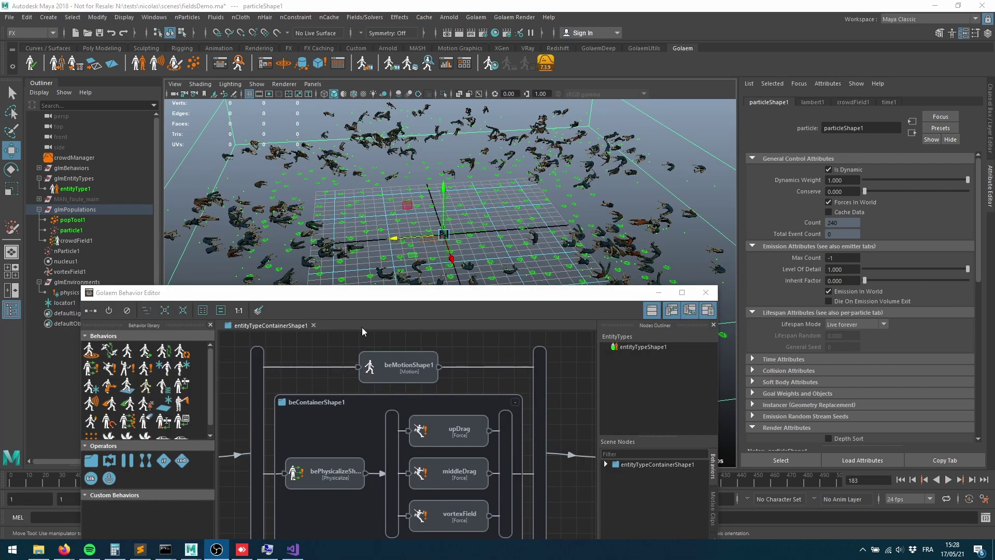
click(467, 299)
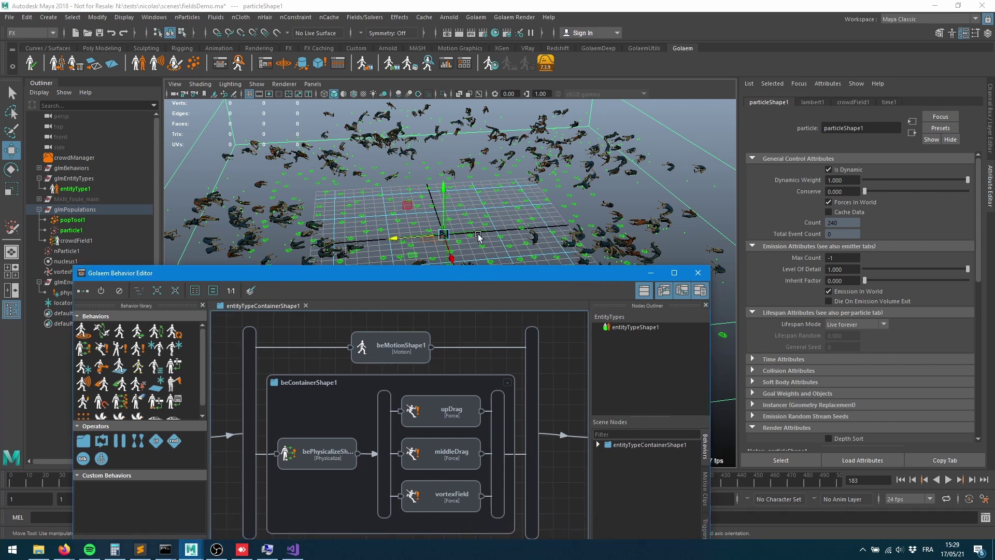
Review the vortexField and upDrag force settings, ending on vortexField driven by vortexField1.
click(438, 502)
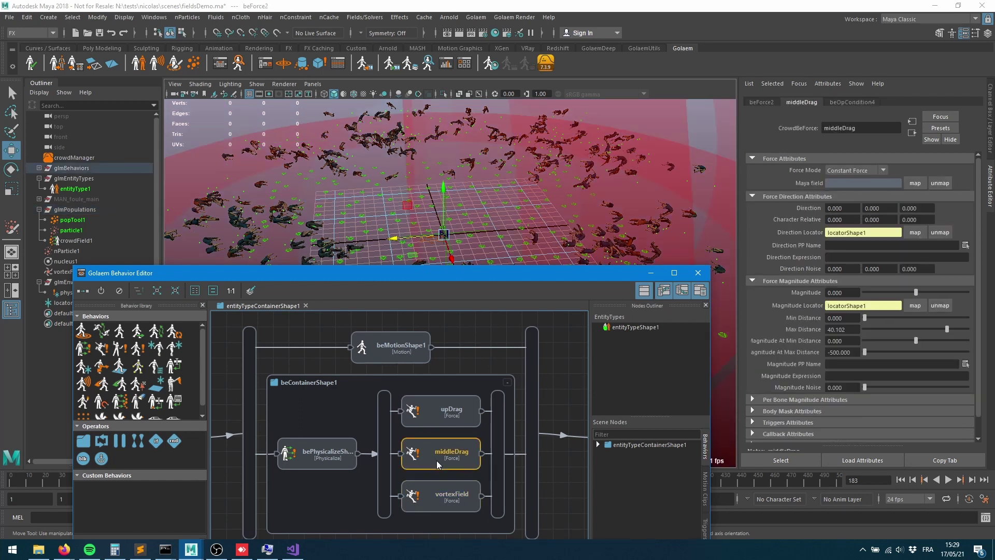
click(433, 422)
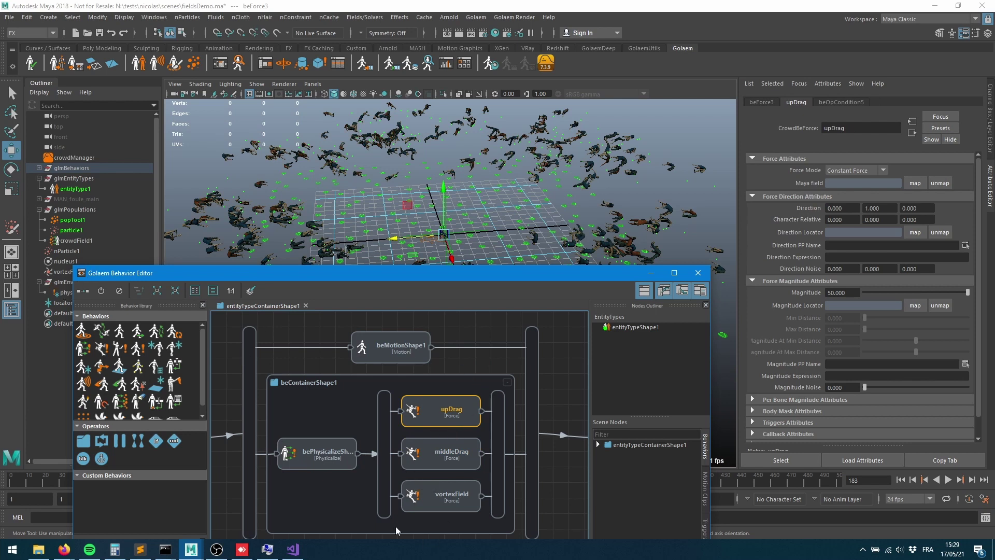
click(436, 495)
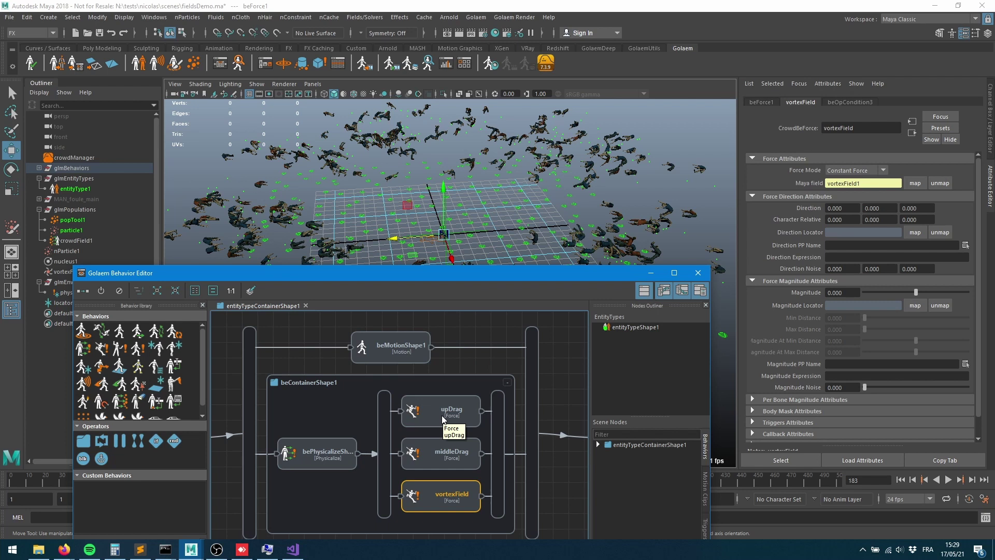
click(365, 17)
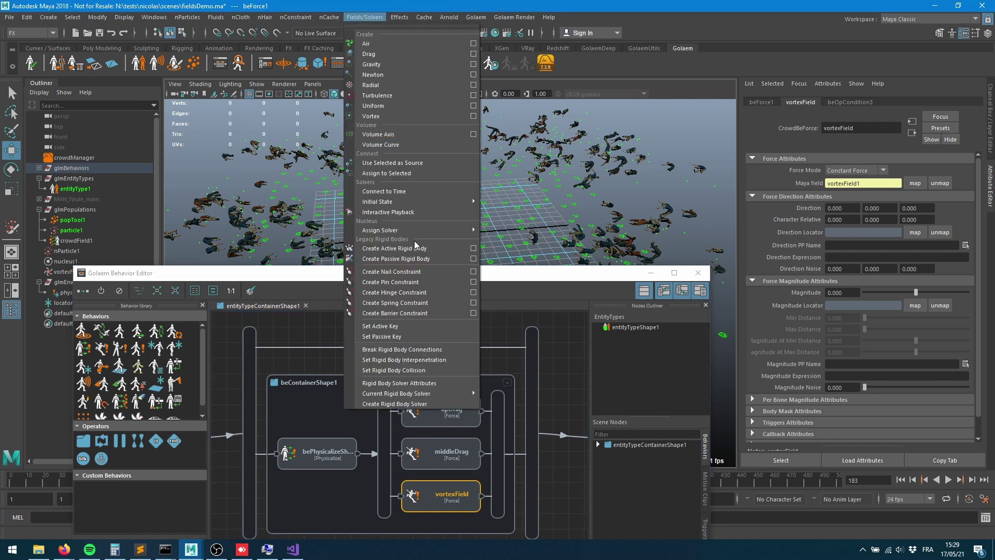
click(523, 279)
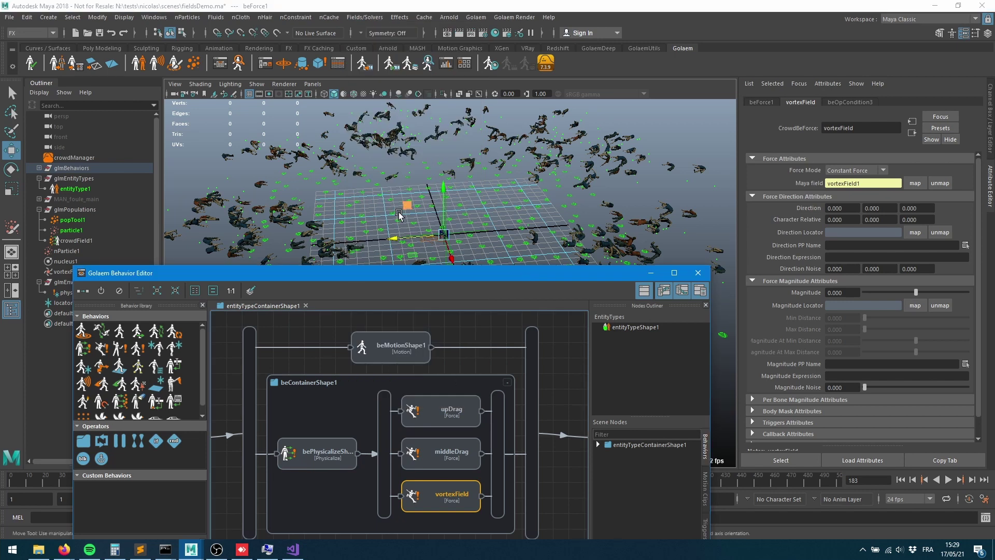